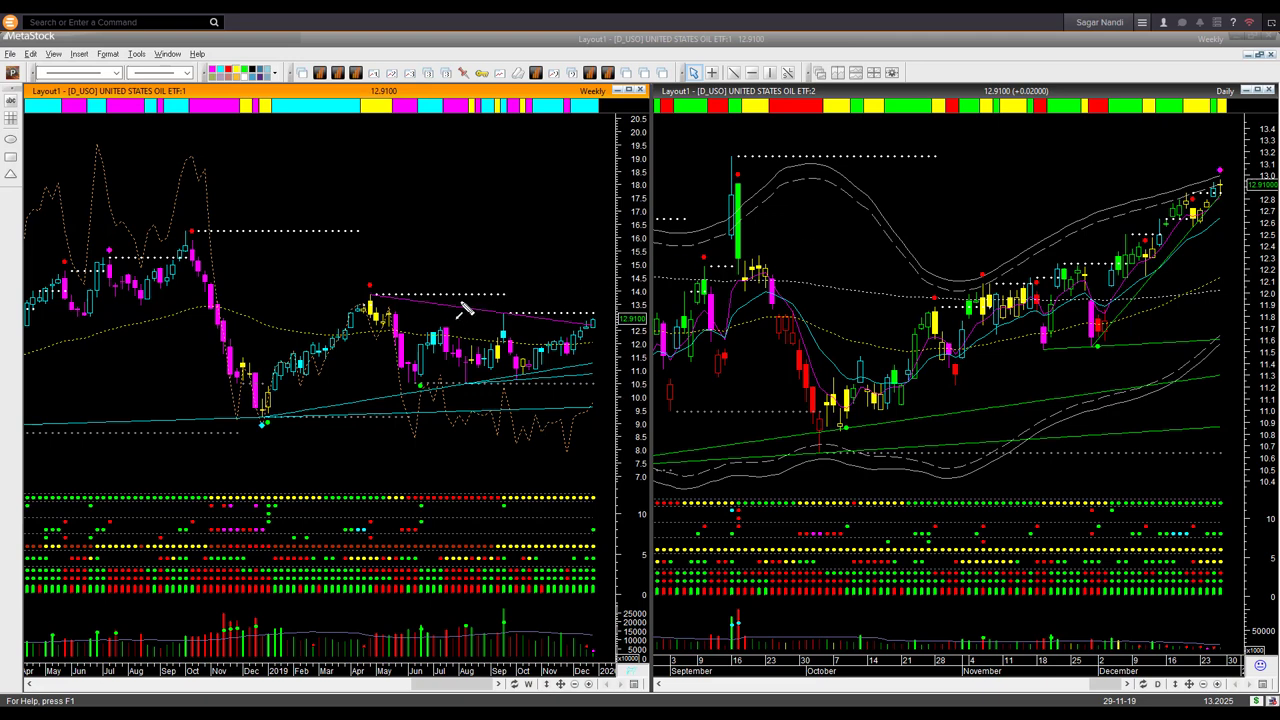
Step: Draw white arrows along the weekly oil chart's falling and rising trendlines, and point at both lines and the latest candle
{"action": "left_click_drag", "start_coordinate": [456, 300], "coordinate": [568, 328]}
{"action": "left_click_drag", "start_coordinate": [482, 388], "coordinate": [601, 376]}
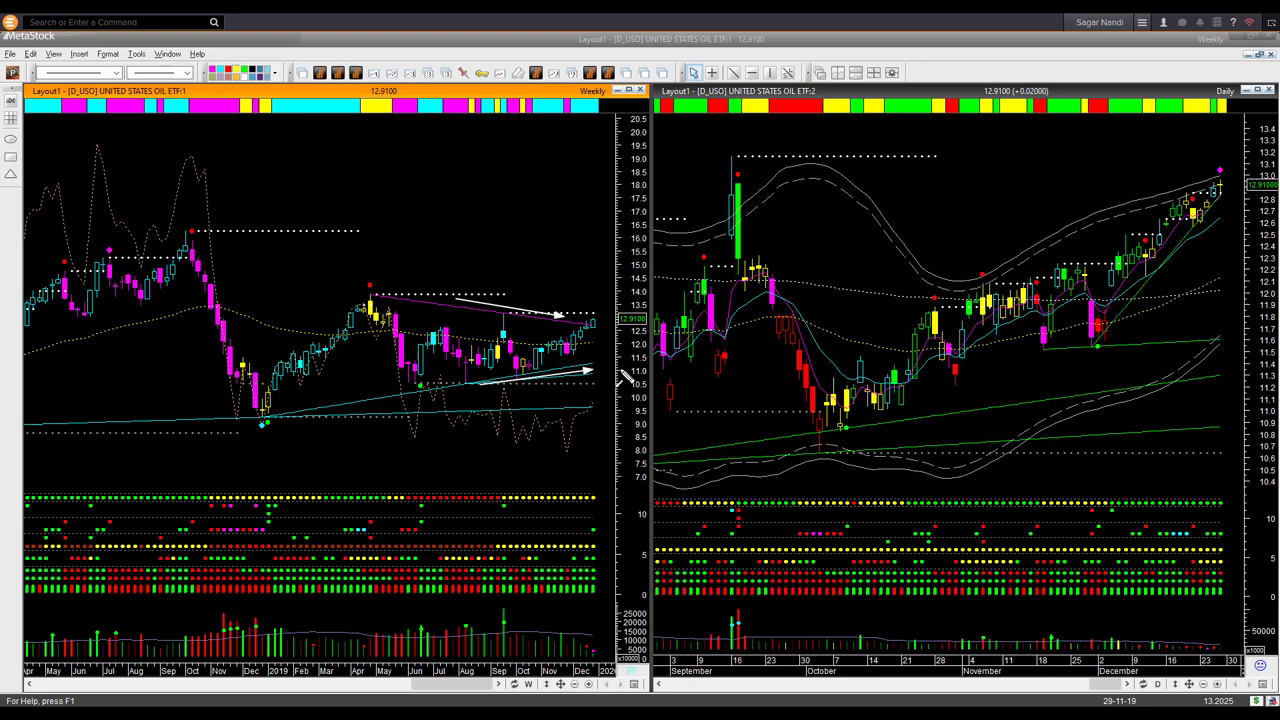
{"action": "left_click_drag", "start_coordinate": [522, 277], "coordinate": [540, 300]}
{"action": "left_click_drag", "start_coordinate": [543, 394], "coordinate": [560, 381]}
{"action": "left_click_drag", "start_coordinate": [595, 268], "coordinate": [593, 314]}
Step: Draw white arrows on the daily oil chart at the rising trendline, the upper band, the latest candles and their green indicator dots
{"action": "mouse_move", "coordinate": [1166, 284]}
{"action": "left_mouse_down"}
{"action": "mouse_move", "coordinate": [1222, 240]}
{"action": "mouse_move", "coordinate": [1234, 210]}
{"action": "left_mouse_up"}
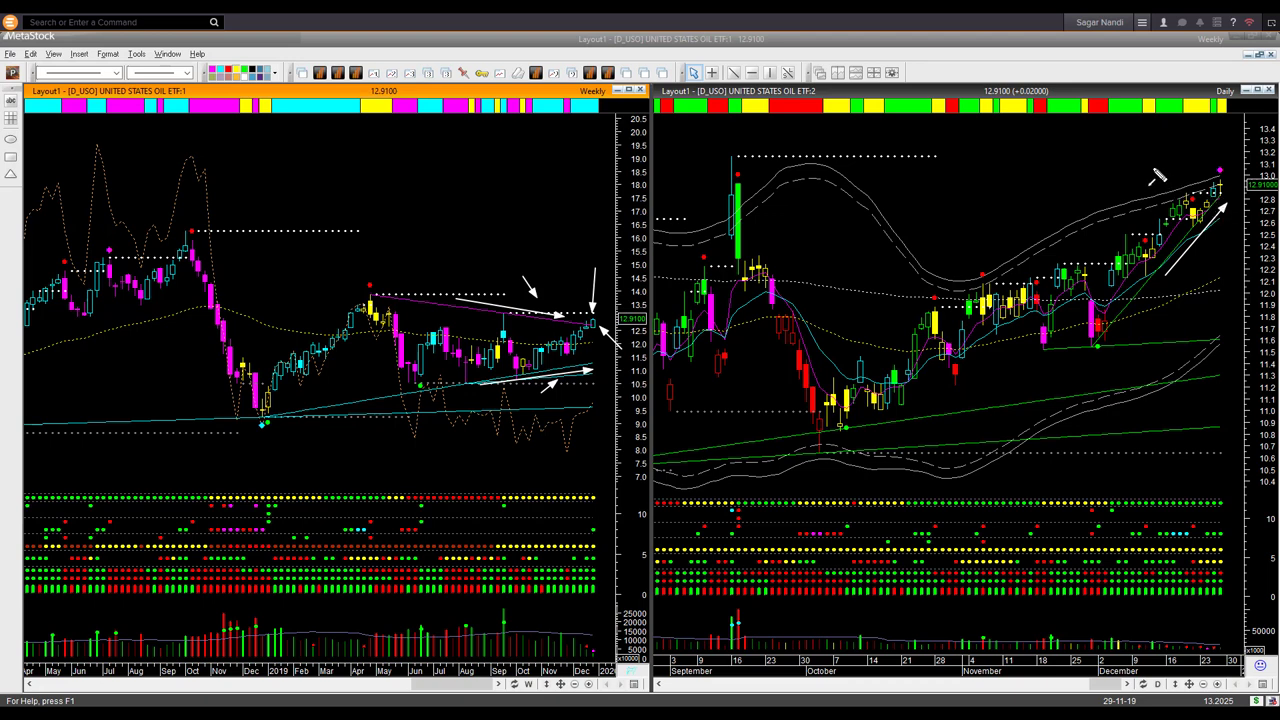
{"action": "left_click_drag", "start_coordinate": [1147, 163], "coordinate": [1215, 185]}
{"action": "left_click_drag", "start_coordinate": [1224, 522], "coordinate": [1224, 533]}
{"action": "left_click_drag", "start_coordinate": [1224, 126], "coordinate": [1222, 164]}
{"action": "left_click_drag", "start_coordinate": [1254, 157], "coordinate": [1236, 178]}
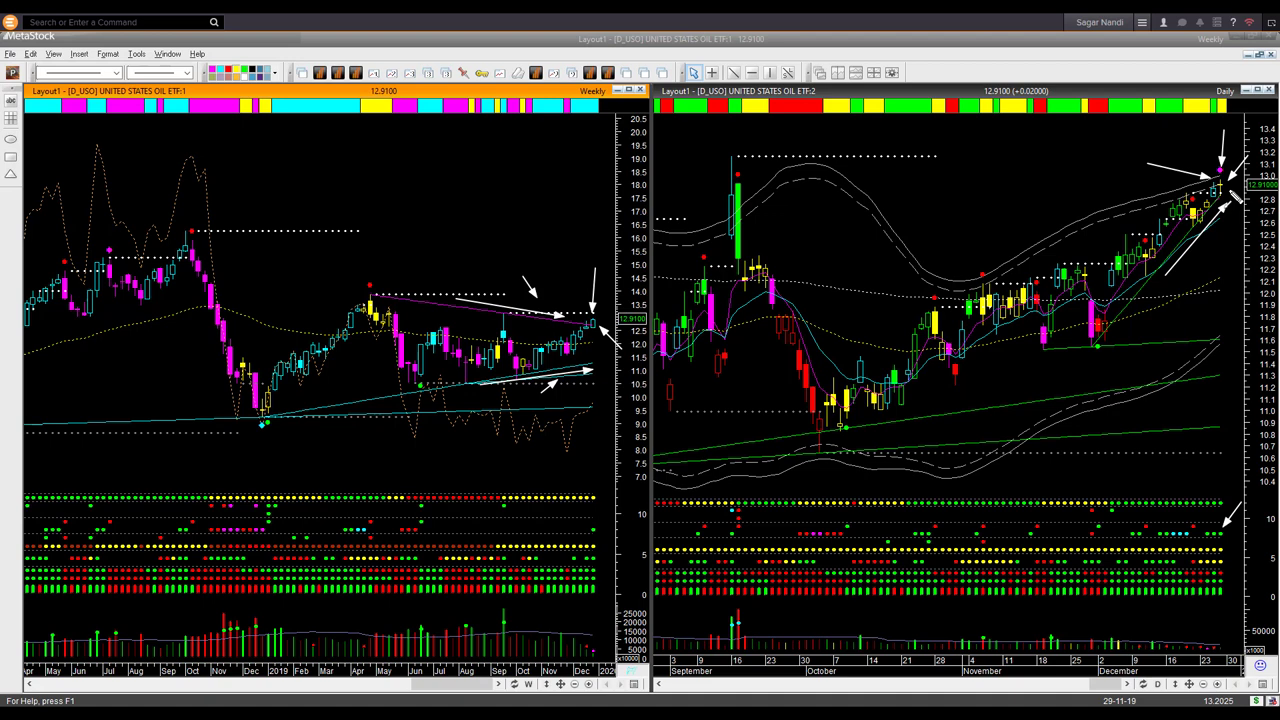
Step: Point an arrow at the latest weekly oil candle, clear all arrows, and draw an arrow rising towards the latest daily candles
{"action": "left_click_drag", "start_coordinate": [558, 266], "coordinate": [594, 321]}
{"action": "key", "text": "e"}
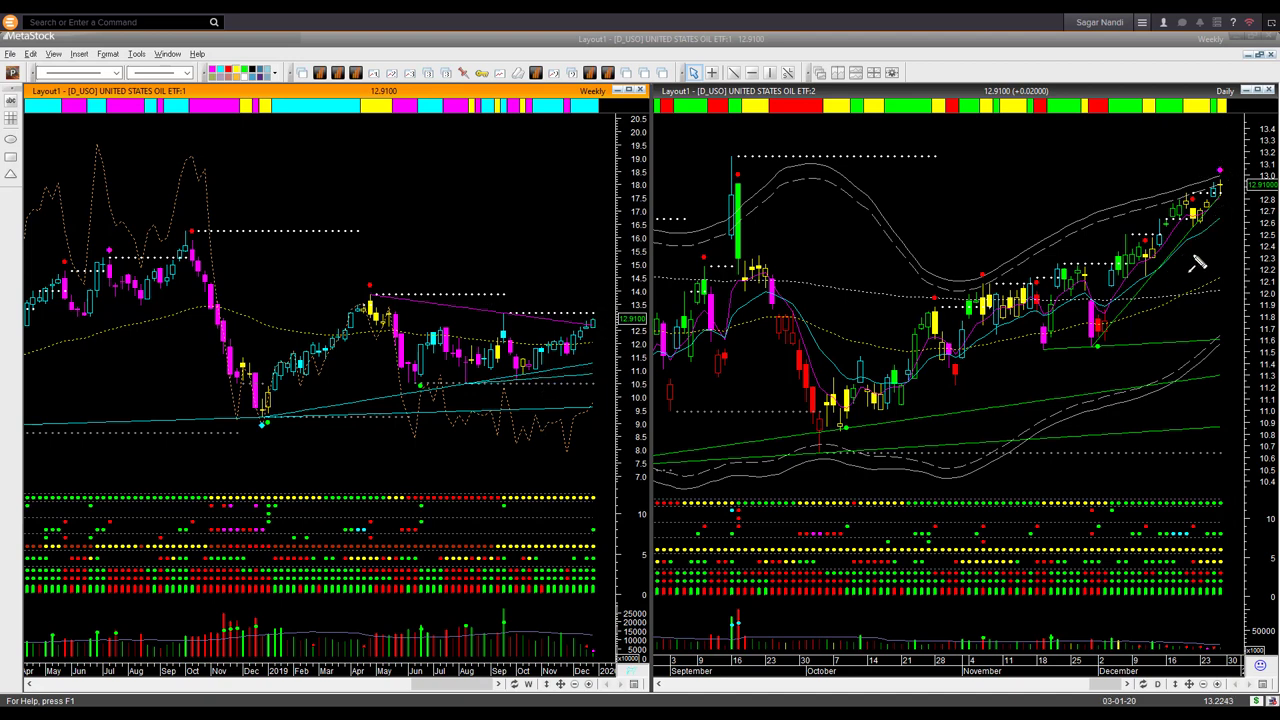
{"action": "left_click_drag", "start_coordinate": [1178, 262], "coordinate": [1230, 209]}
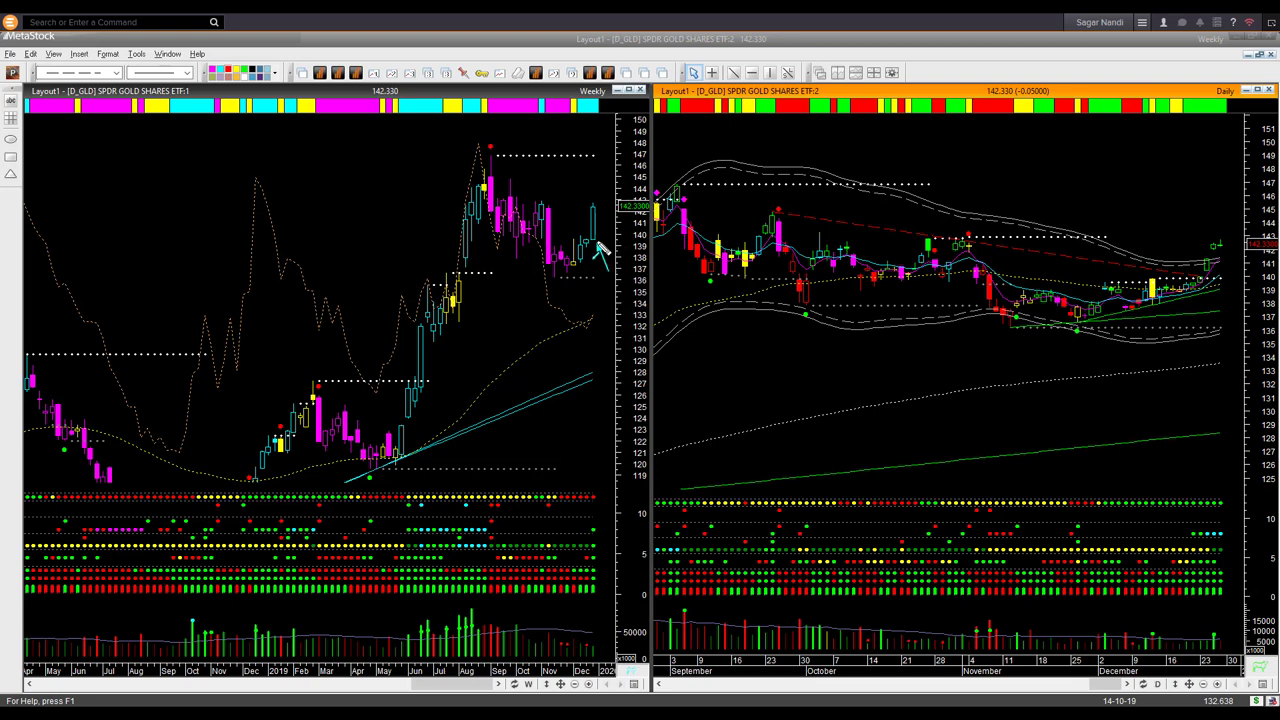
Step: Mark the latest weekly gold candle and the daily chart's converging trendlines with cyan arrows, and clear the arrows
{"action": "left_click_drag", "start_coordinate": [605, 163], "coordinate": [601, 199]}
{"action": "mouse_move", "coordinate": [1010, 250]}
{"action": "left_mouse_down"}
{"action": "mouse_move", "coordinate": [1186, 272]}
{"action": "mouse_move", "coordinate": [1212, 298]}
{"action": "mouse_move", "coordinate": [1213, 271]}
{"action": "left_mouse_up"}
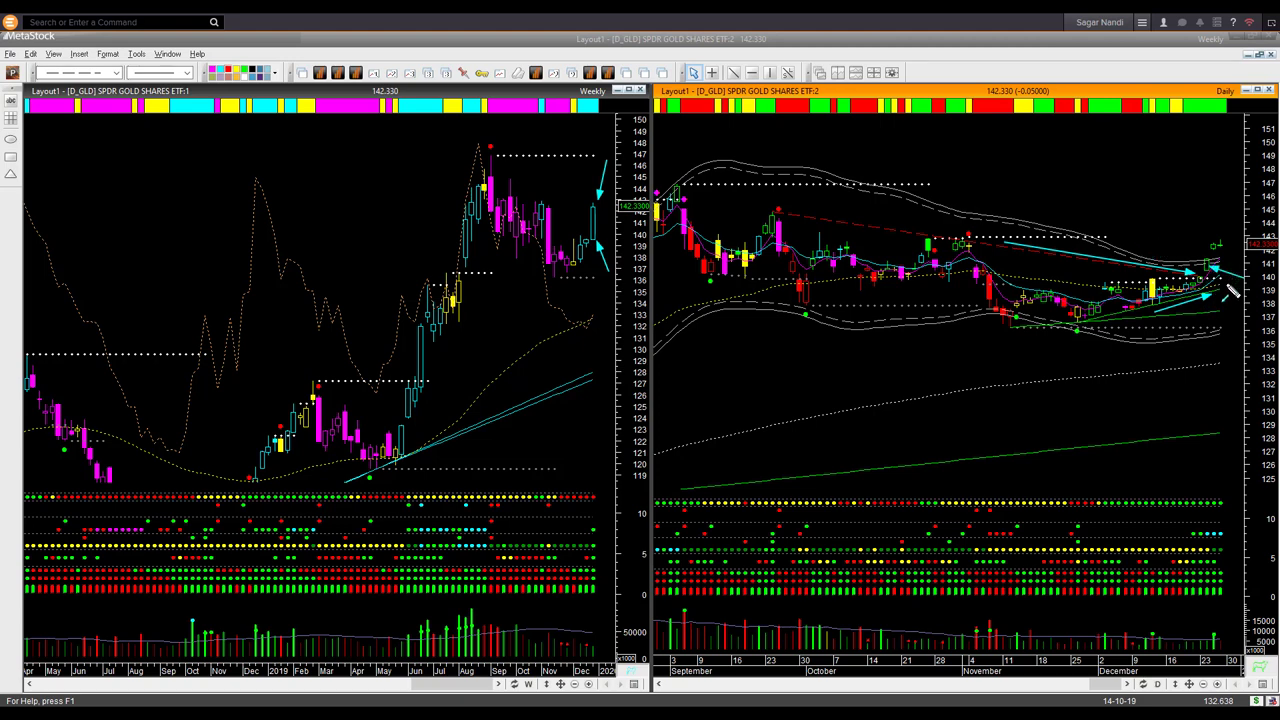
{"action": "left_click_drag", "start_coordinate": [1220, 272], "coordinate": [1208, 249]}
{"action": "key", "text": "ctrl+z"}
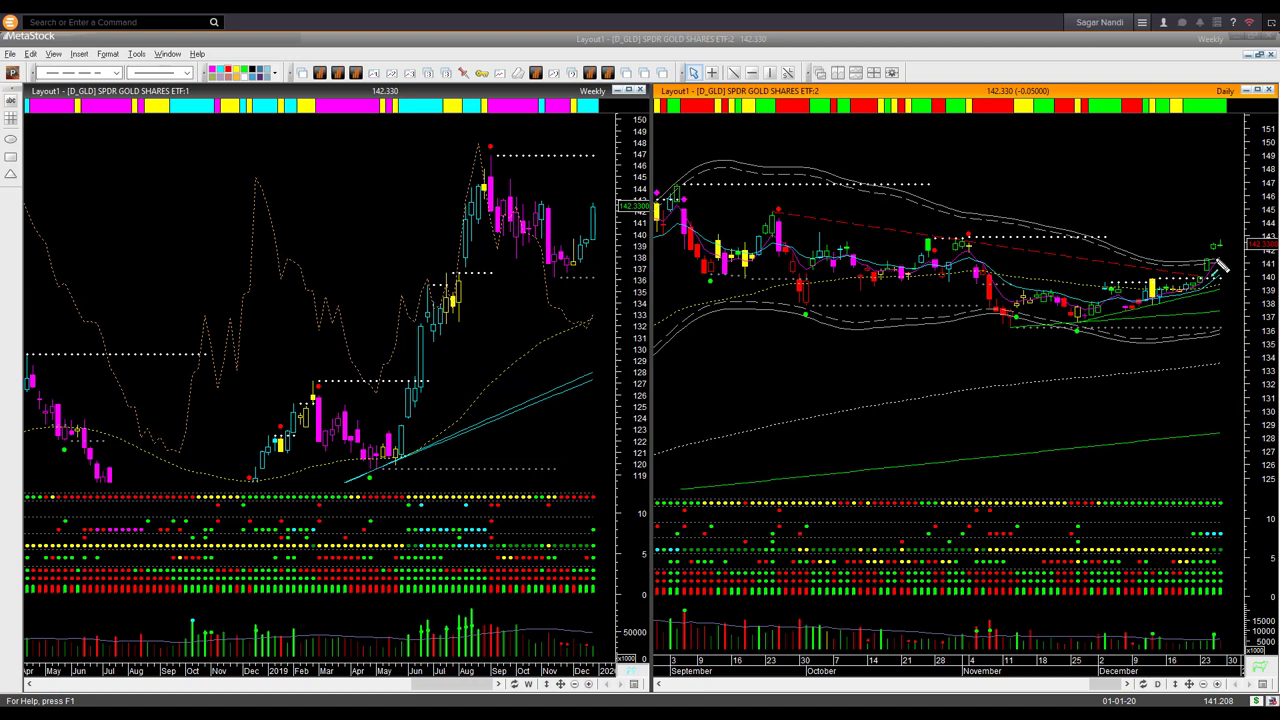
Step: Point arrows at the breakout candles near the upper band on the daily gold chart
{"action": "left_click_drag", "start_coordinate": [1150, 236], "coordinate": [1202, 272]}
{"action": "left_click_drag", "start_coordinate": [1174, 230], "coordinate": [1206, 262]}
{"action": "left_click_drag", "start_coordinate": [1219, 262], "coordinate": [1236, 249]}
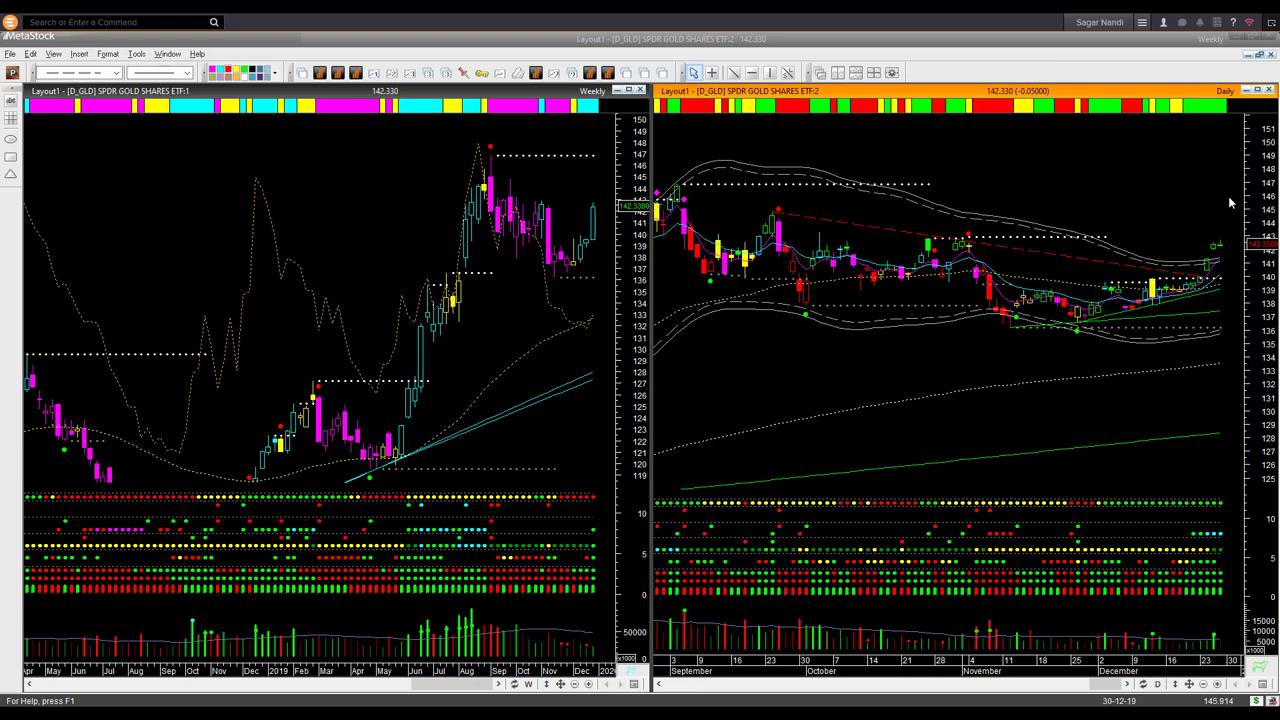
Step: Point arrows at the latest daily gold candle and its indicator dots, and clear the arrows
{"action": "left_click_drag", "start_coordinate": [1230, 203], "coordinate": [1225, 239]}
{"action": "left_click_drag", "start_coordinate": [1232, 259], "coordinate": [1245, 255]}
{"action": "left_click_drag", "start_coordinate": [1243, 506], "coordinate": [1230, 536]}
{"action": "left_click_drag", "start_coordinate": [1214, 279], "coordinate": [1241, 294]}
{"action": "key", "text": "ctrl+e"}
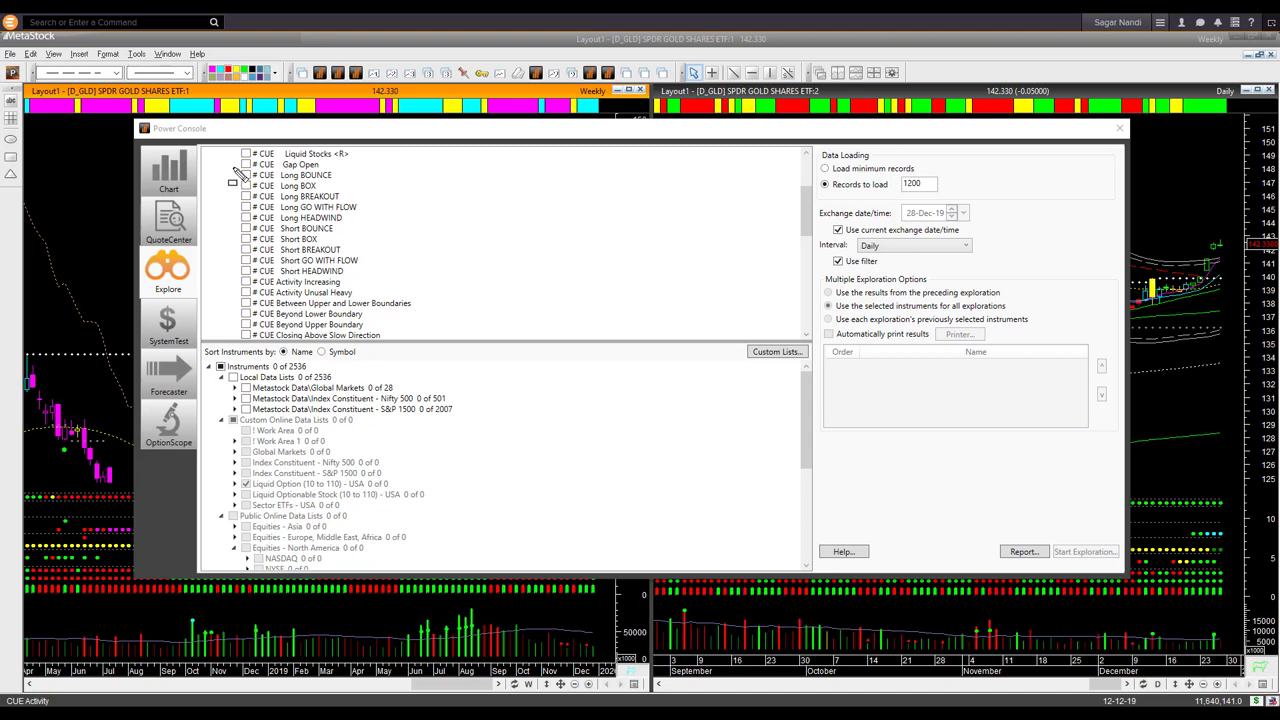
Step: Box the long and the short CUE explorations in the Power Console and point black arrows at the long ones
{"action": "mouse_move", "coordinate": [234, 170]}
{"action": "left_mouse_down"}
{"action": "mouse_move", "coordinate": [330, 240]}
{"action": "mouse_move", "coordinate": [362, 246]}
{"action": "mouse_move", "coordinate": [352, 230]}
{"action": "mouse_move", "coordinate": [366, 228]}
{"action": "mouse_move", "coordinate": [360, 212]}
{"action": "mouse_move", "coordinate": [235, 231]}
{"action": "mouse_move", "coordinate": [381, 282]}
{"action": "left_mouse_up"}
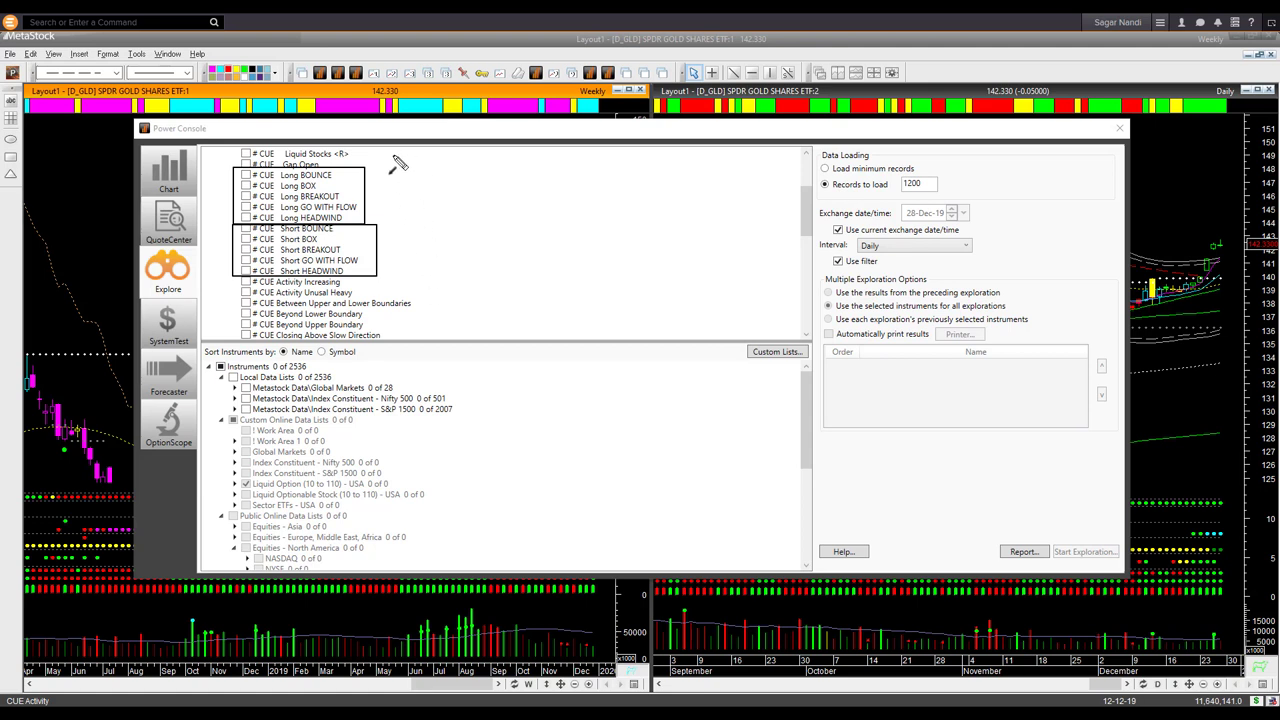
{"action": "mouse_move", "coordinate": [388, 153]}
{"action": "left_mouse_down"}
{"action": "mouse_move", "coordinate": [341, 176]}
{"action": "mouse_move", "coordinate": [366, 180]}
{"action": "mouse_move", "coordinate": [332, 185]}
{"action": "left_mouse_up"}
{"action": "left_click_drag", "start_coordinate": [408, 181], "coordinate": [345, 196]}
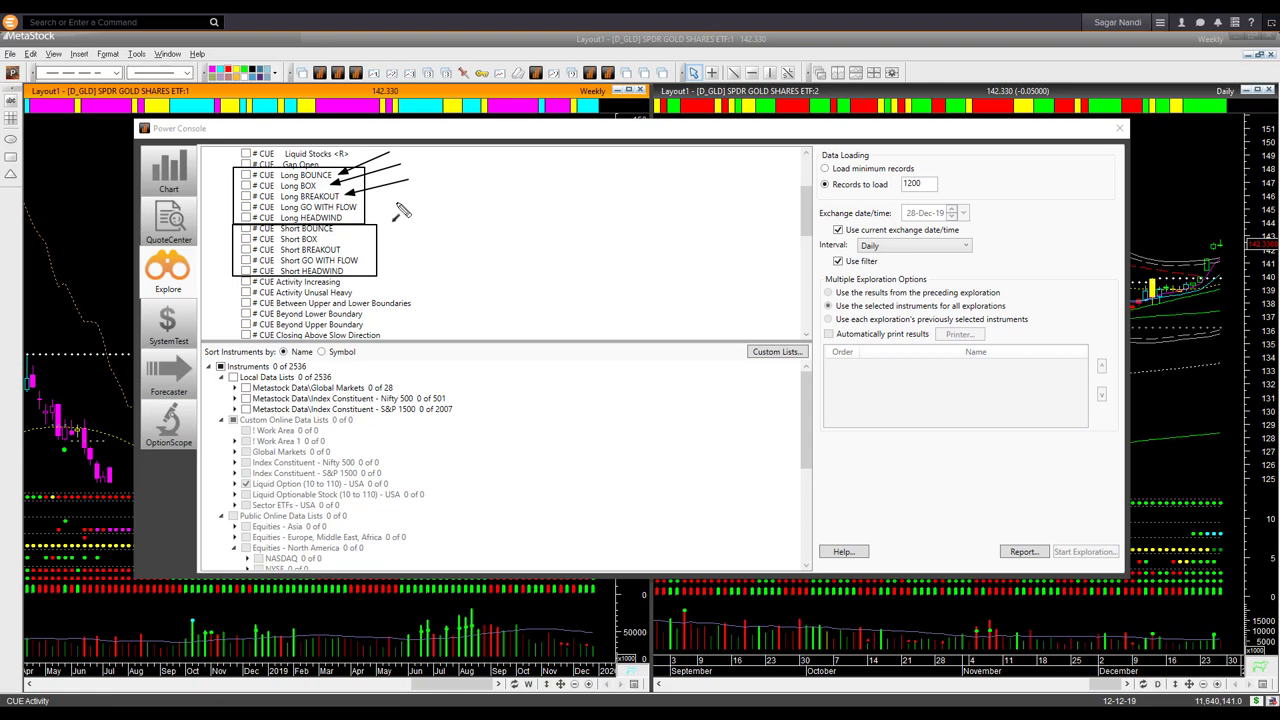
{"action": "mouse_move", "coordinate": [404, 192]}
{"action": "left_mouse_down"}
{"action": "mouse_move", "coordinate": [362, 207]}
{"action": "mouse_move", "coordinate": [388, 213]}
{"action": "mouse_move", "coordinate": [352, 218]}
{"action": "left_mouse_up"}
Step: Point arrows at the short CUE explorations and at the Liquid Option (10 to 110) - USA and Index Constituent - S&P 1500 lists
{"action": "mouse_move", "coordinate": [207, 245]}
{"action": "left_mouse_down"}
{"action": "mouse_move", "coordinate": [242, 230]}
{"action": "mouse_move", "coordinate": [243, 277]}
{"action": "left_mouse_up"}
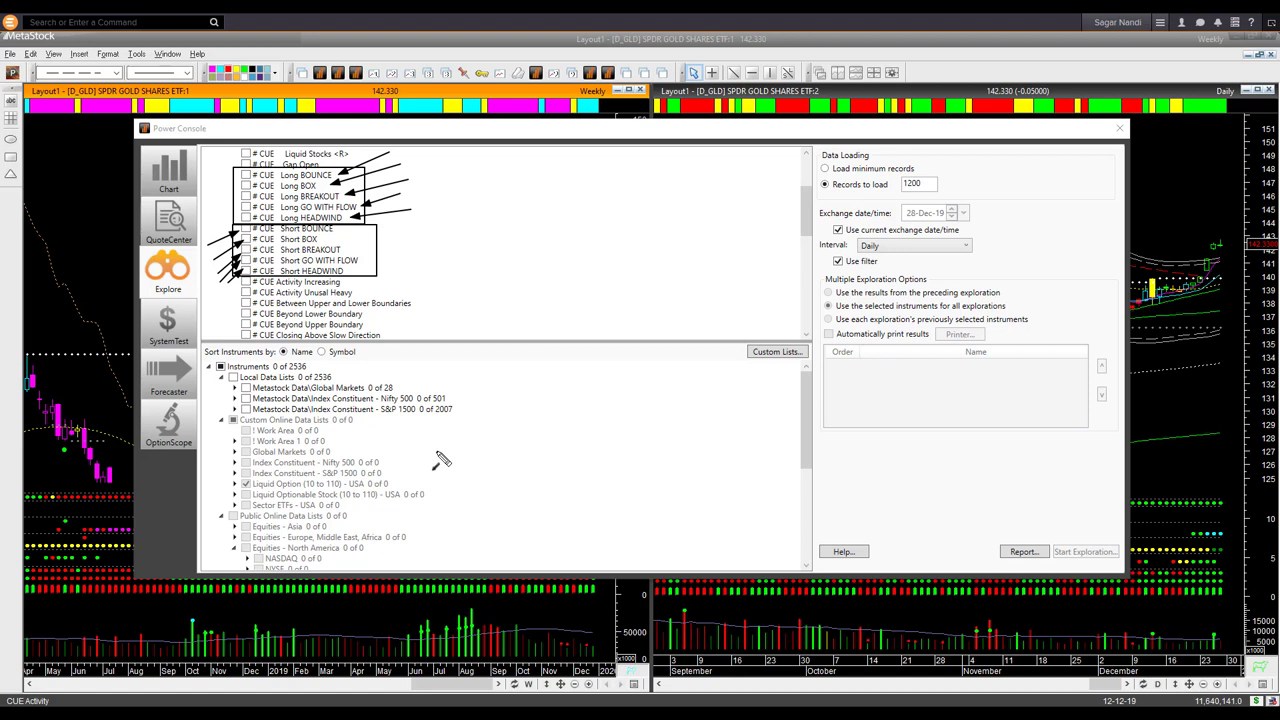
{"action": "left_click_drag", "start_coordinate": [430, 453], "coordinate": [395, 487]}
{"action": "left_click_drag", "start_coordinate": [496, 427], "coordinate": [455, 411]}
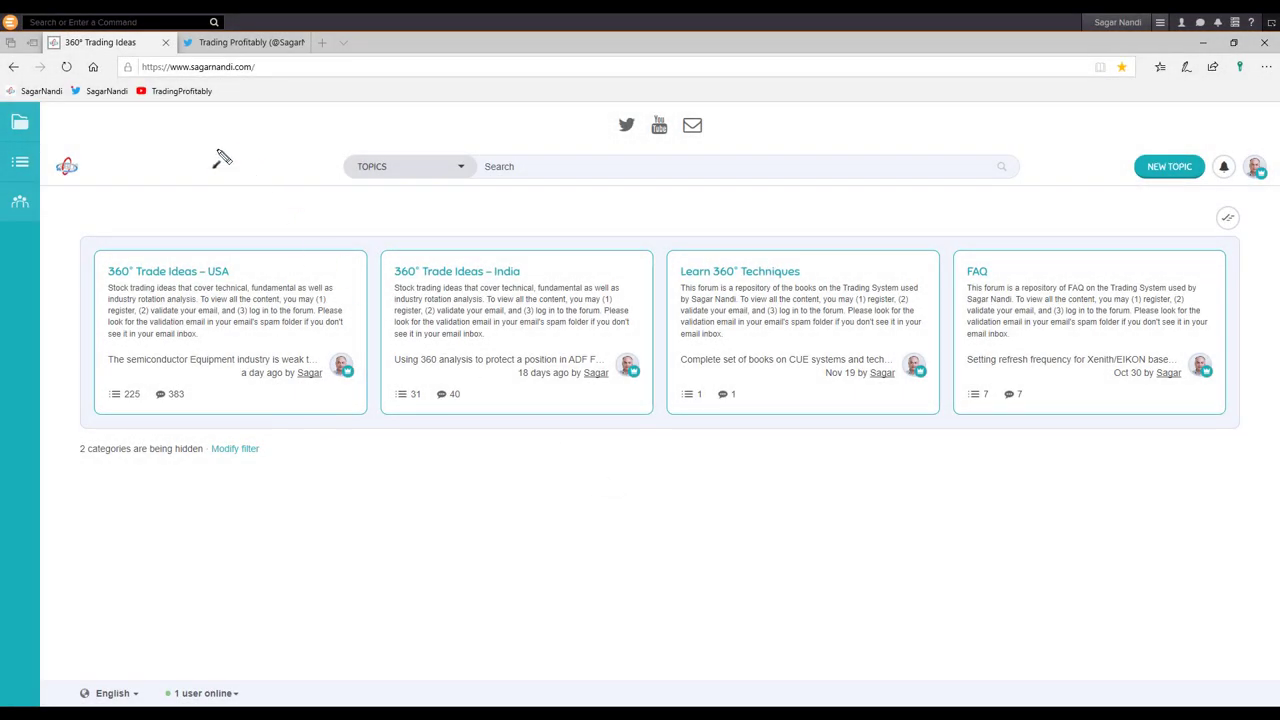
Step: In the browser, point out the forum's address, search its topics for "ssrm" and open the gold miner topic
{"action": "left_click_drag", "start_coordinate": [195, 130], "coordinate": [213, 79]}
{"action": "left_click", "coordinate": [524, 170]}
{"action": "type", "text": "ssrn"}
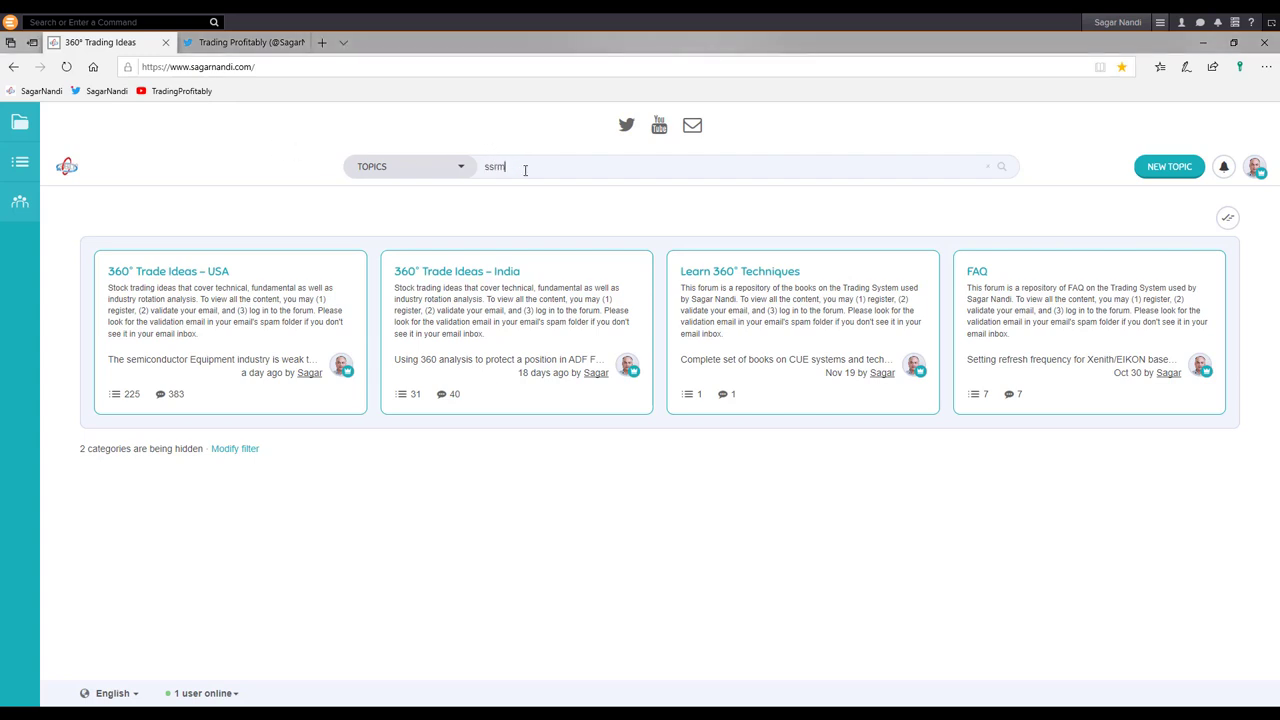
{"action": "key", "text": "Return"}
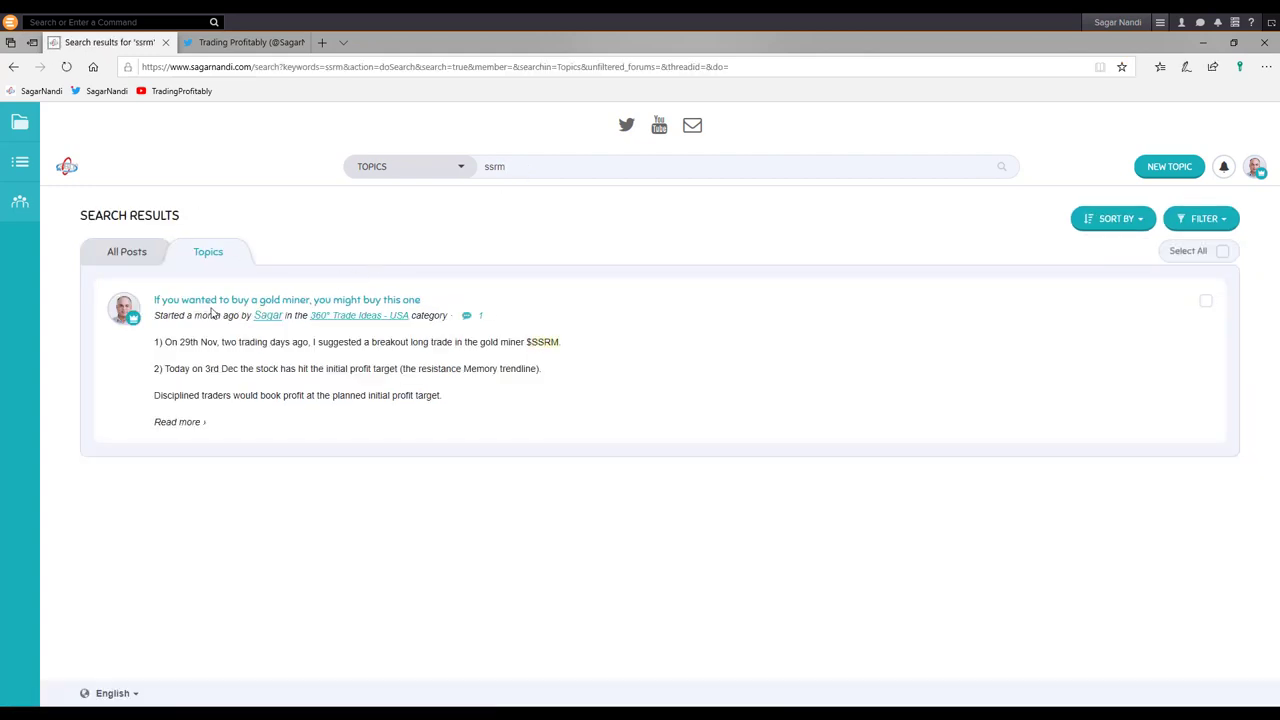
{"action": "left_click", "coordinate": [236, 304]}
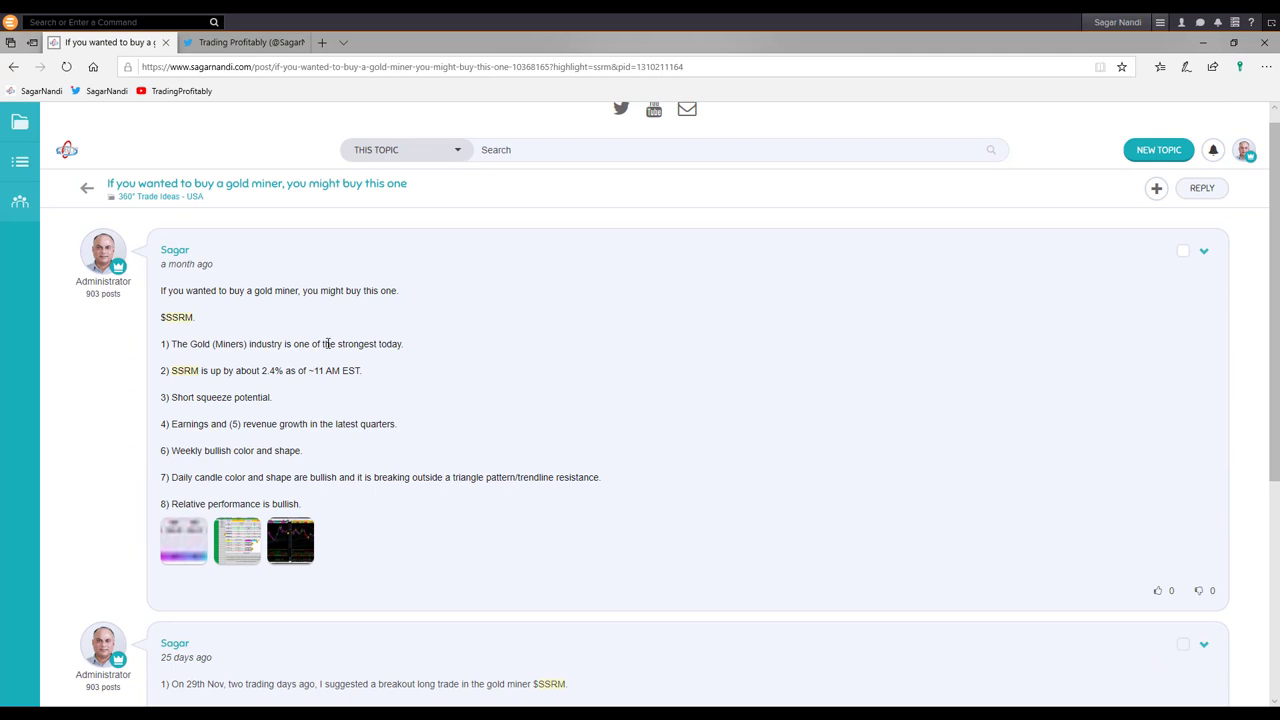
Step: Open the topic's first image and mark the Gold industry's 0D value and its preceding periods with black arrows
{"action": "mouse_move", "coordinate": [190, 264]}
{"action": "left_click", "coordinate": [188, 541]}
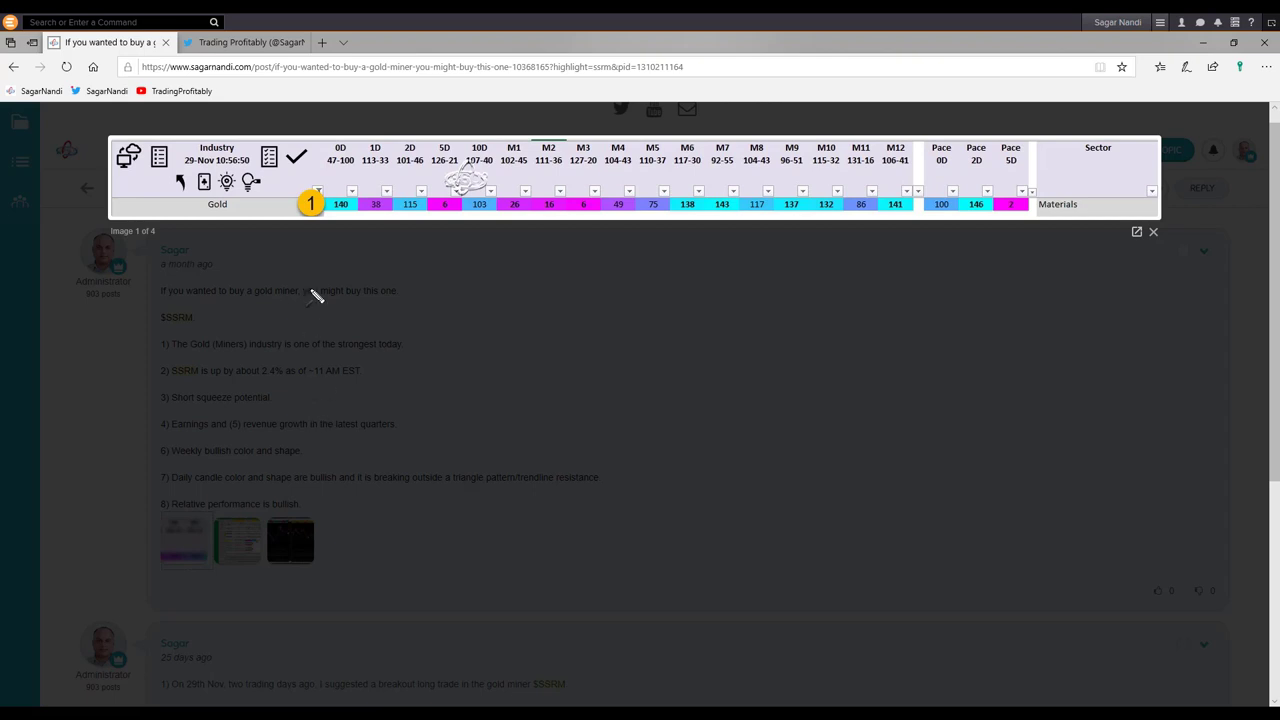
{"action": "left_click_drag", "start_coordinate": [294, 262], "coordinate": [338, 221]}
{"action": "left_click_drag", "start_coordinate": [572, 226], "coordinate": [352, 224]}
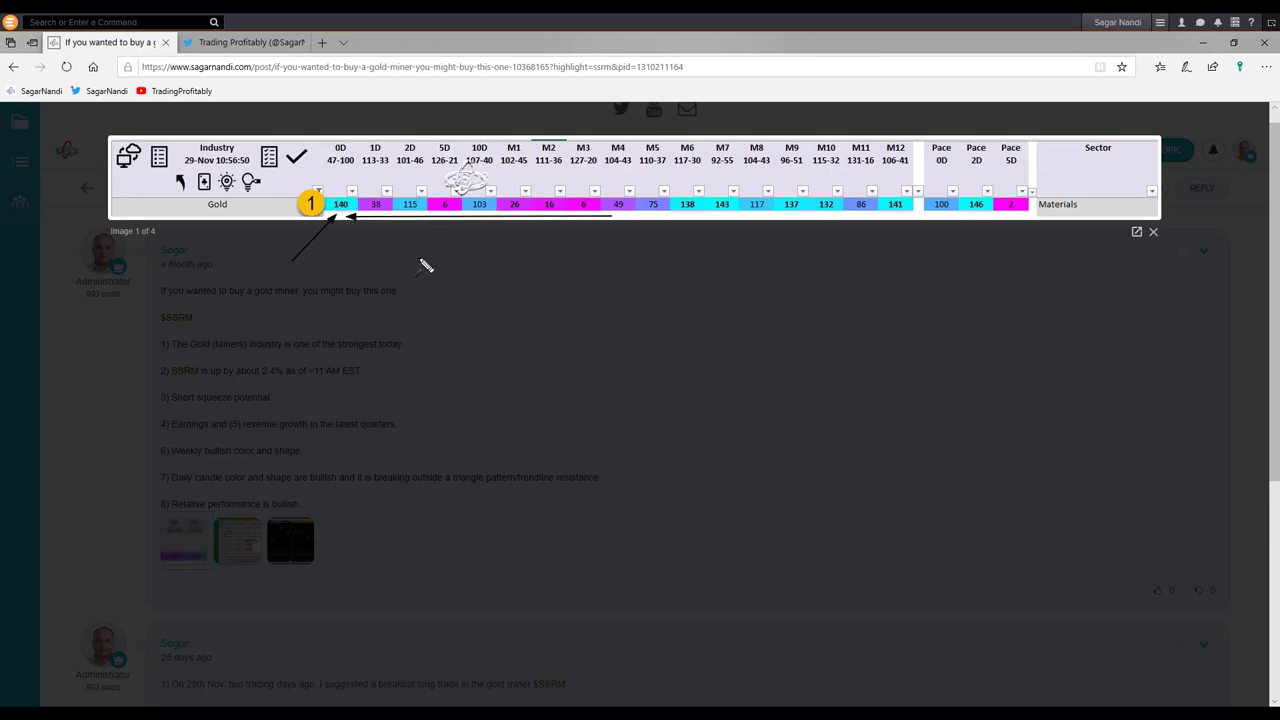
Step: Show the second image, mark the root stock, Short Squeeze and EPS growth cells with arrows, and clear the arrows
{"action": "left_click", "coordinate": [1133, 180]}
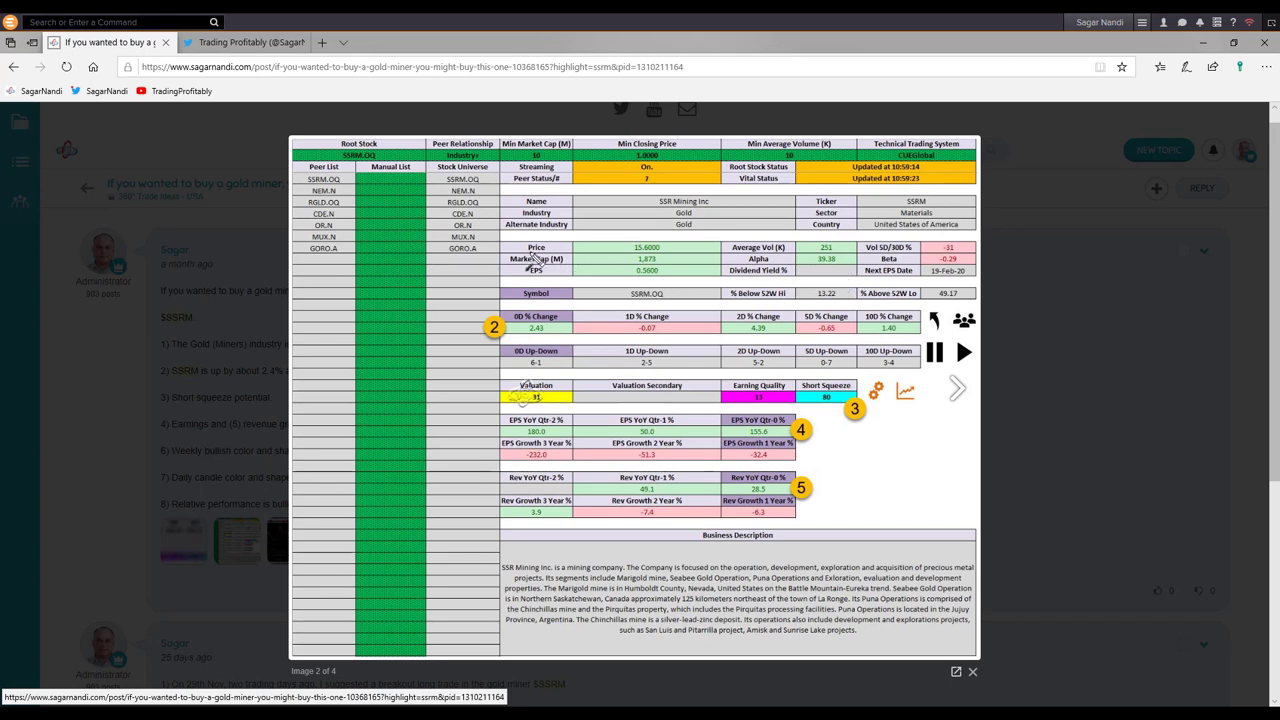
{"action": "left_click_drag", "start_coordinate": [250, 142], "coordinate": [338, 160]}
{"action": "left_click_drag", "start_coordinate": [856, 450], "coordinate": [828, 408]}
{"action": "left_click_drag", "start_coordinate": [550, 437], "coordinate": [769, 443]}
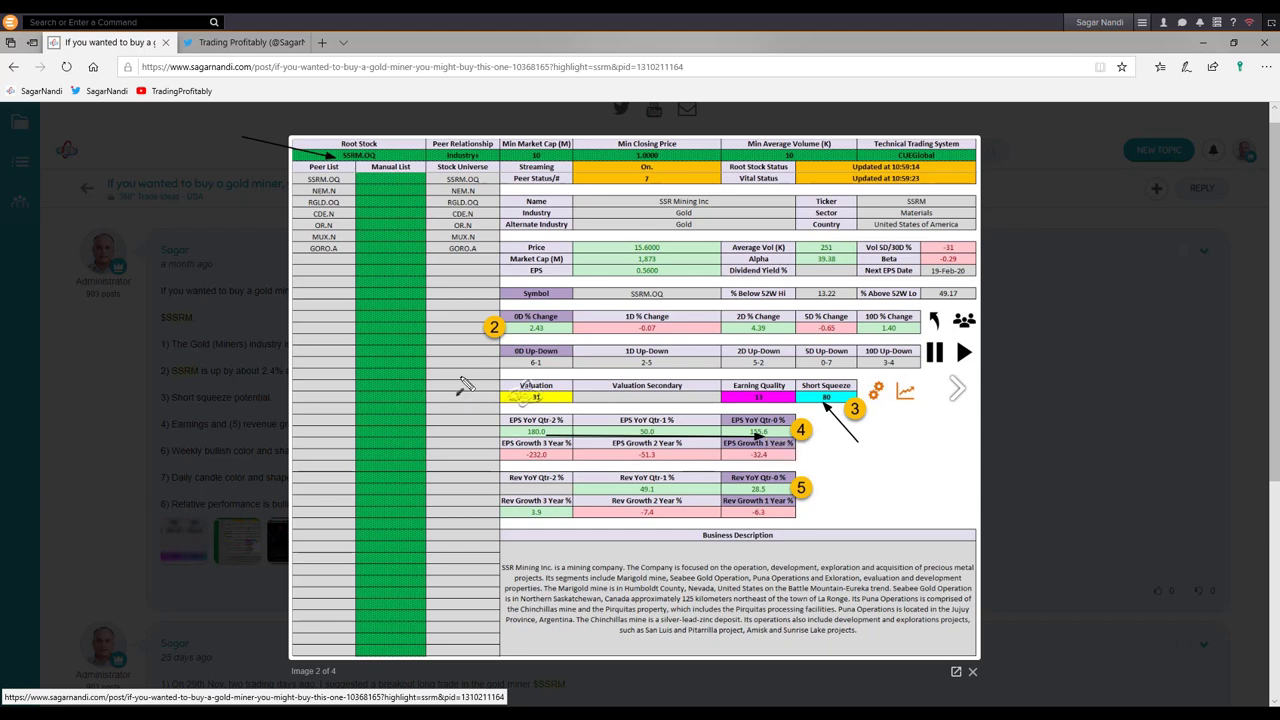
{"action": "left_click_drag", "start_coordinate": [463, 369], "coordinate": [511, 362]}
{"action": "key", "text": "Escape"}
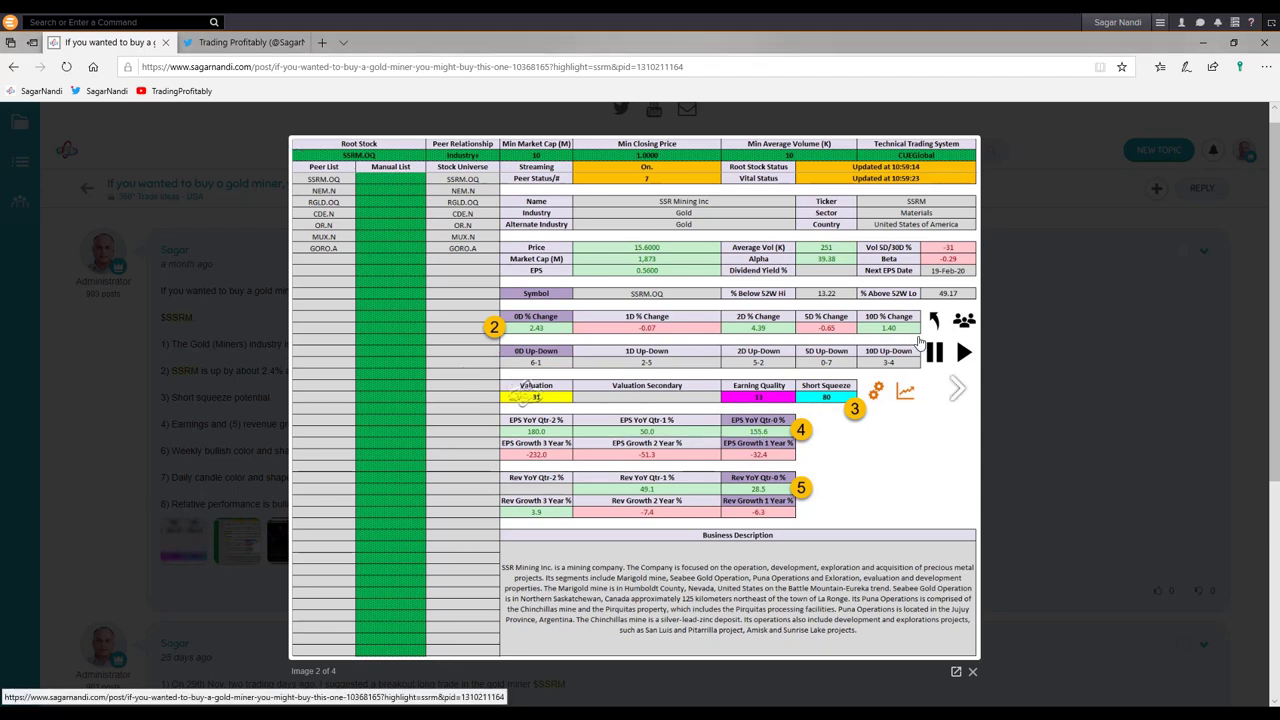
Step: Show the third image and mark the latest weekly candle, the daily triangle breakout and the relative performance line with white arrows
{"action": "left_click", "coordinate": [957, 394]}
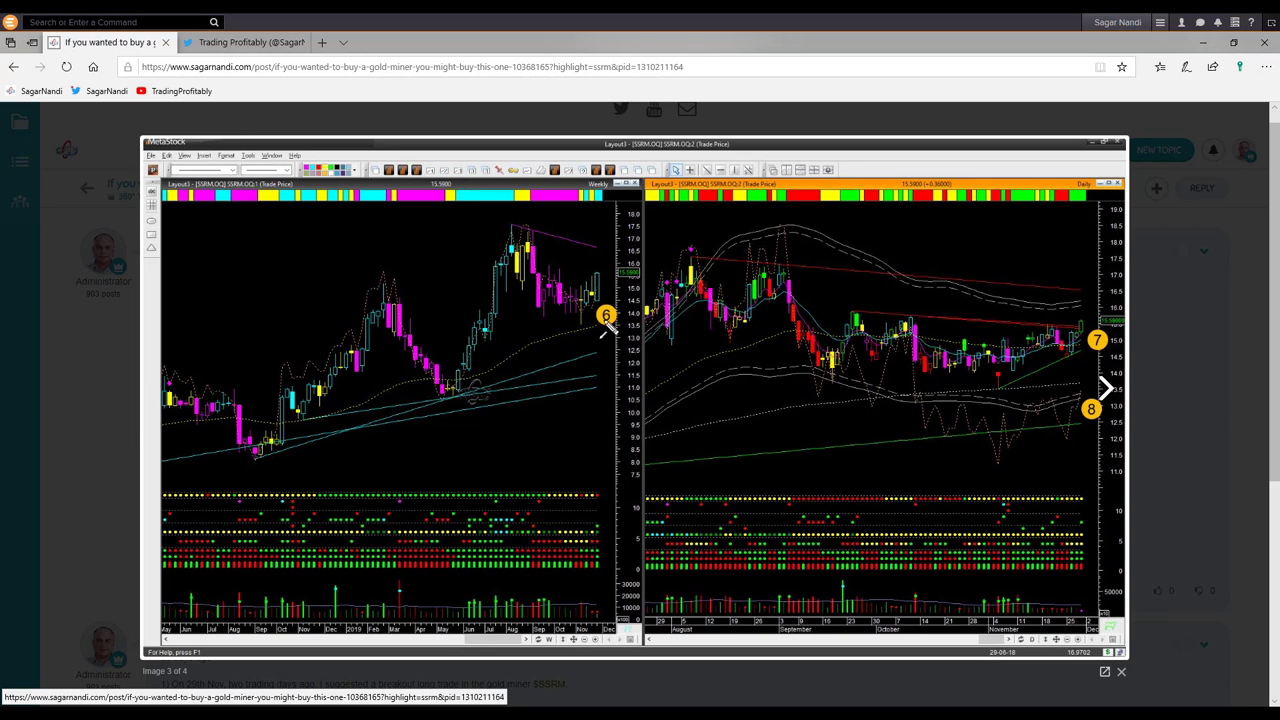
{"action": "left_click_drag", "start_coordinate": [603, 212], "coordinate": [605, 268]}
{"action": "left_click_drag", "start_coordinate": [1038, 384], "coordinate": [1078, 359]}
{"action": "left_click_drag", "start_coordinate": [962, 318], "coordinate": [1068, 327]}
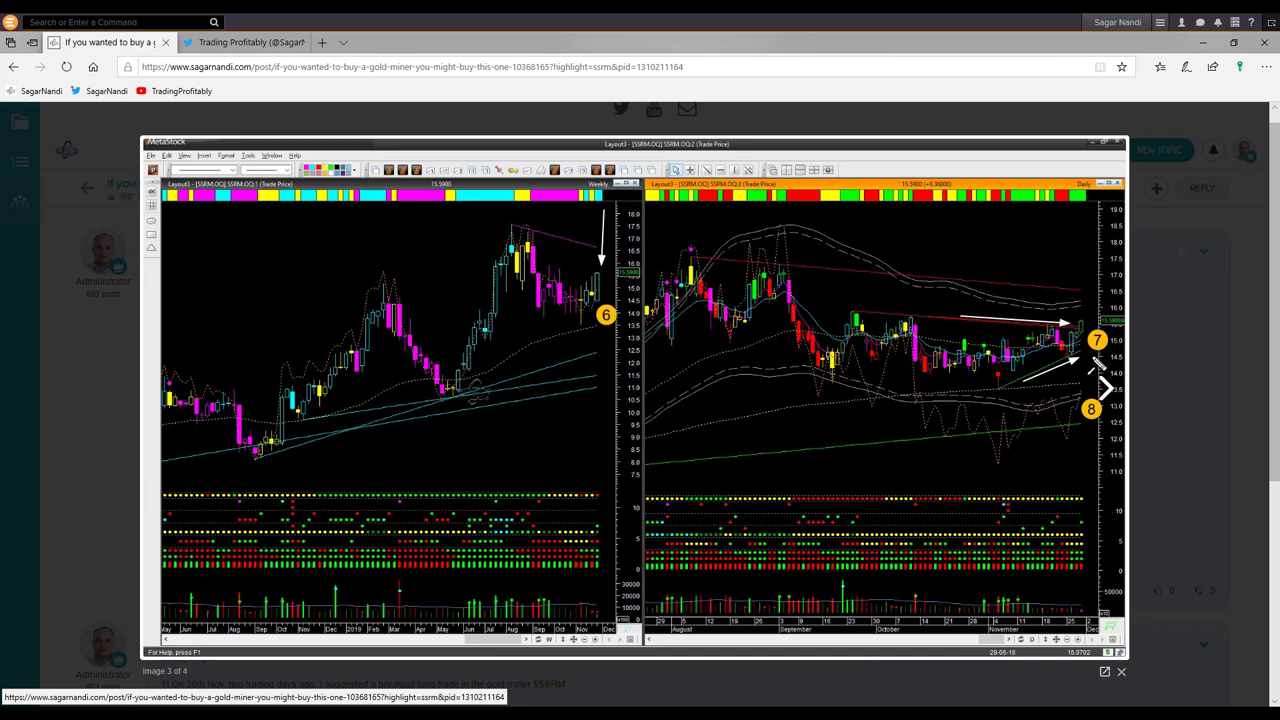
{"action": "left_click_drag", "start_coordinate": [1001, 302], "coordinate": [1012, 312]}
{"action": "left_click_drag", "start_coordinate": [1106, 296], "coordinate": [1091, 322]}
{"action": "left_click_drag", "start_coordinate": [1060, 430], "coordinate": [1078, 396]}
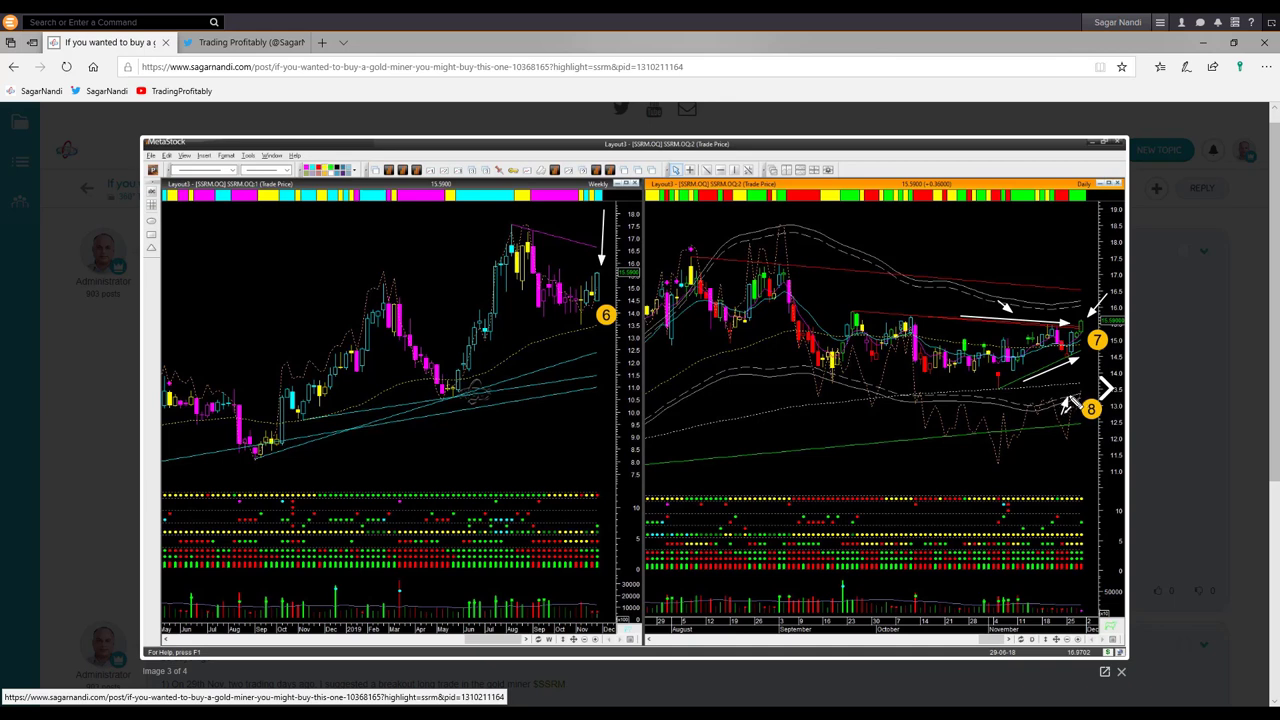
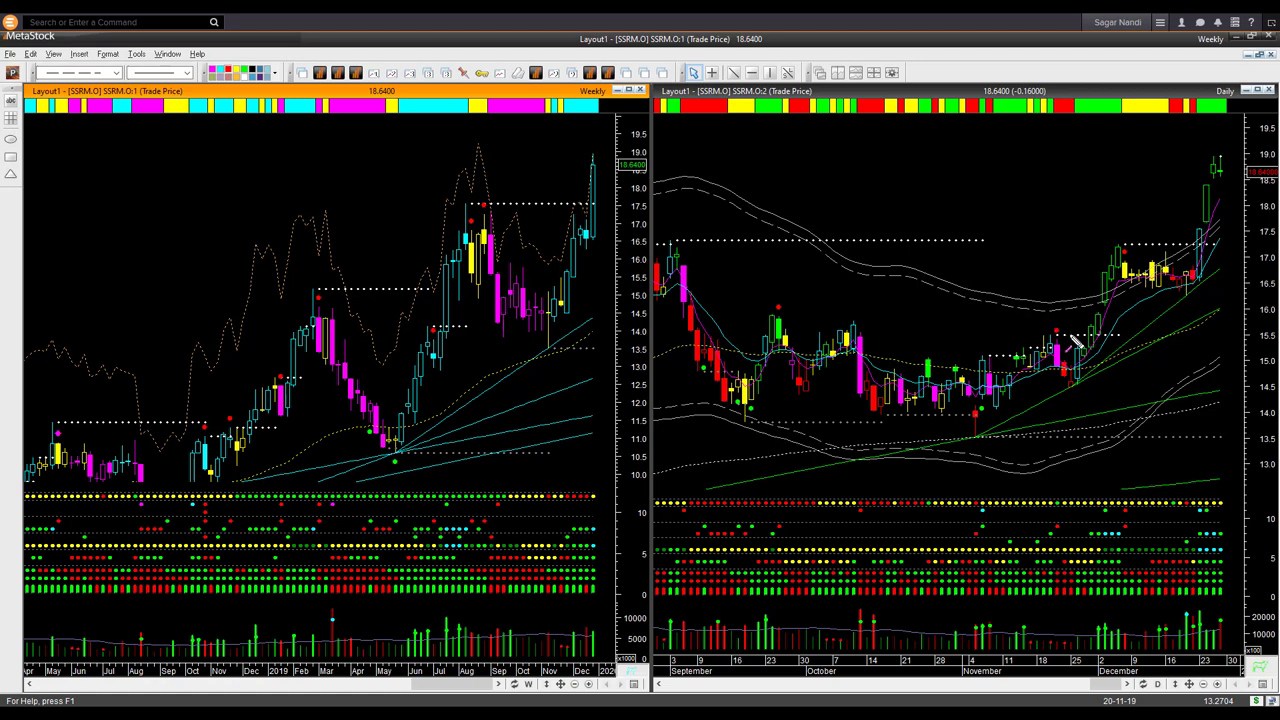
Step: On the daily SSRM chart, box the late-November breakout, point magenta arrows at the December highs and rally, and clear the marks
{"action": "left_click_drag", "start_coordinate": [1042, 305], "coordinate": [1120, 371]}
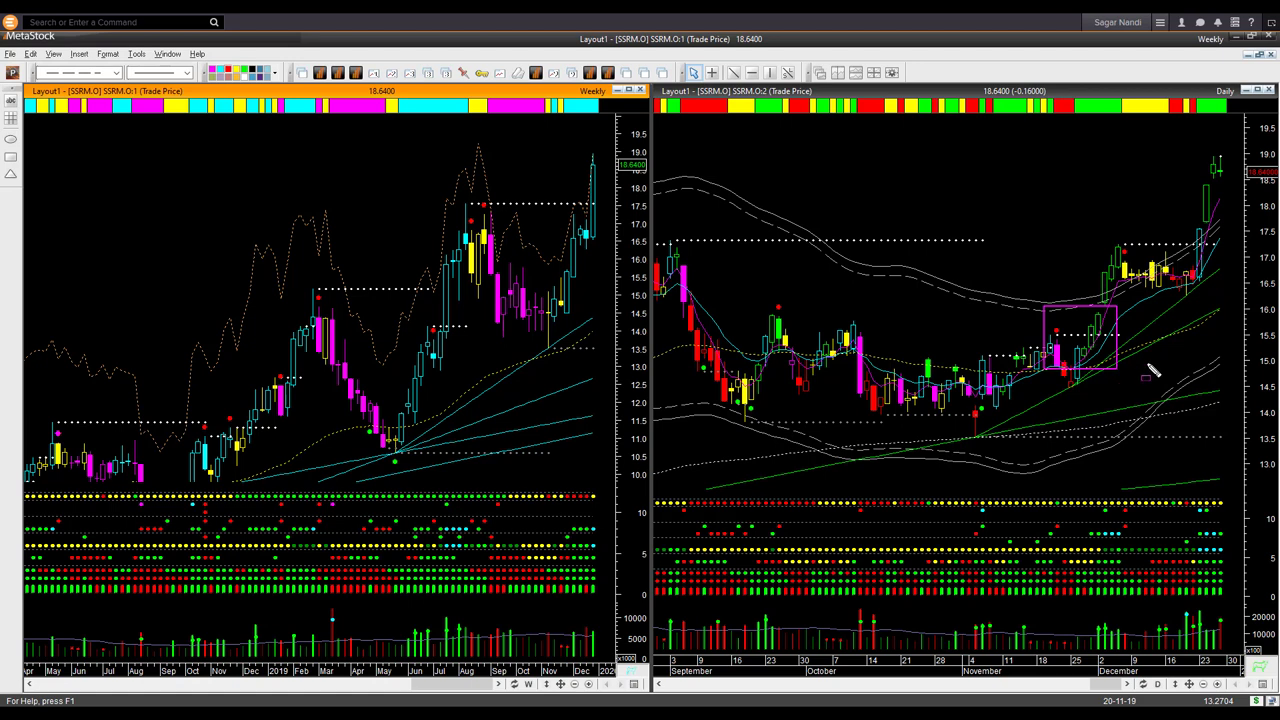
{"action": "left_click_drag", "start_coordinate": [1078, 190], "coordinate": [1116, 244]}
{"action": "left_click_drag", "start_coordinate": [1122, 215], "coordinate": [1124, 242]}
{"action": "left_click_drag", "start_coordinate": [1176, 230], "coordinate": [1212, 130]}
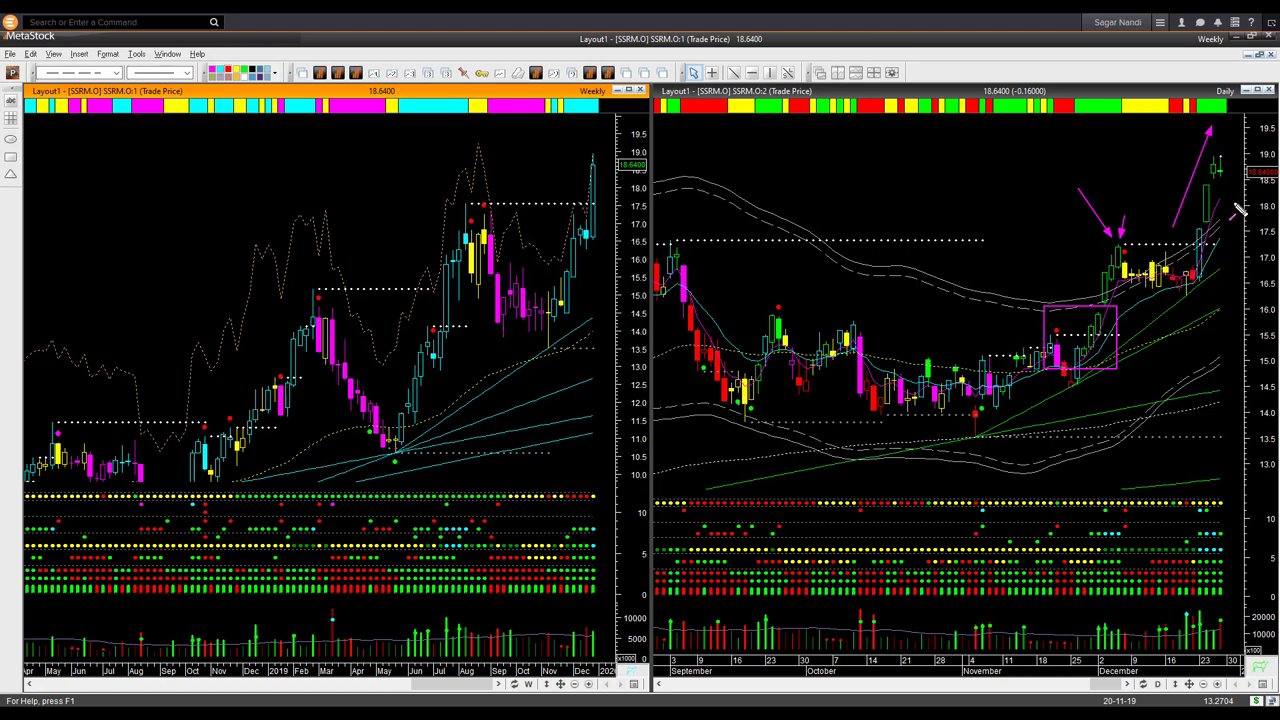
{"action": "left_click_drag", "start_coordinate": [1214, 240], "coordinate": [1251, 203]}
{"action": "key", "text": "Delete"}
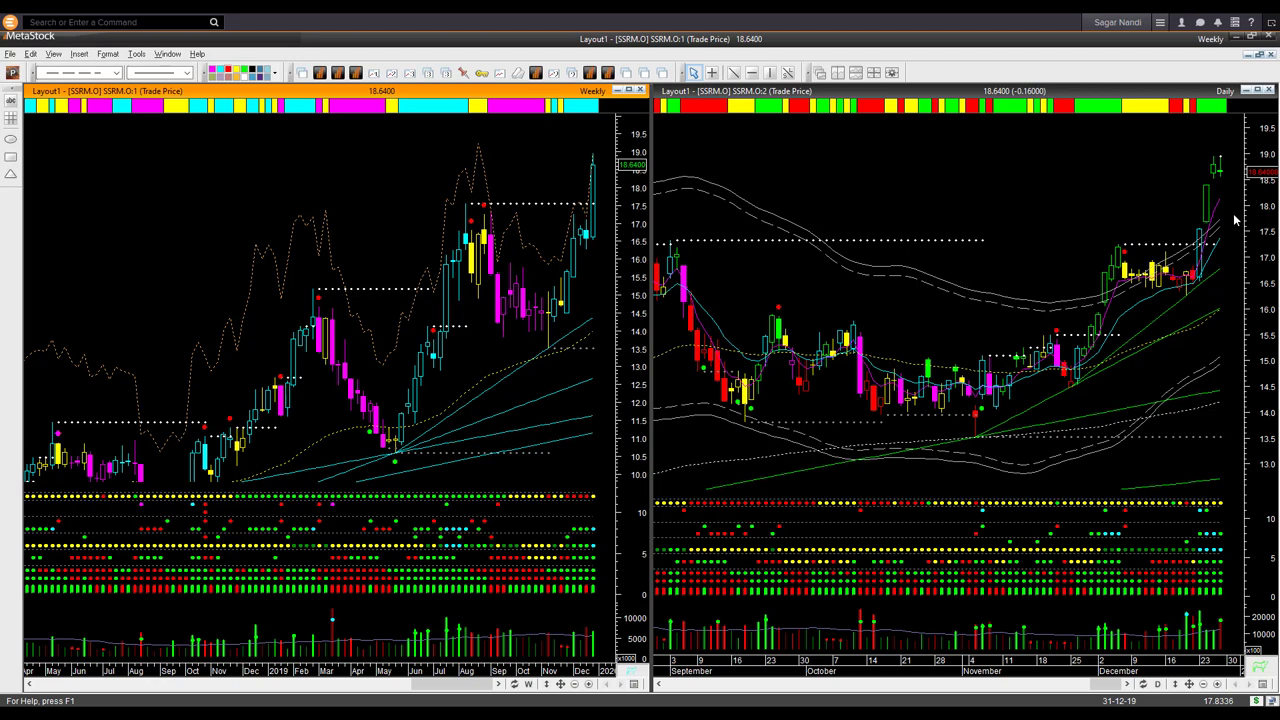
Step: Mark the late-November resistance area on the daily SSRM chart and clear the marks
{"action": "left_click_drag", "start_coordinate": [1068, 327], "coordinate": [1074, 321]}
{"action": "mouse_move", "coordinate": [1041, 313]}
{"action": "left_mouse_down"}
{"action": "mouse_move", "coordinate": [1088, 358]}
{"action": "mouse_move", "coordinate": [1080, 328]}
{"action": "left_mouse_up"}
{"action": "key", "text": "ctrl+z"}
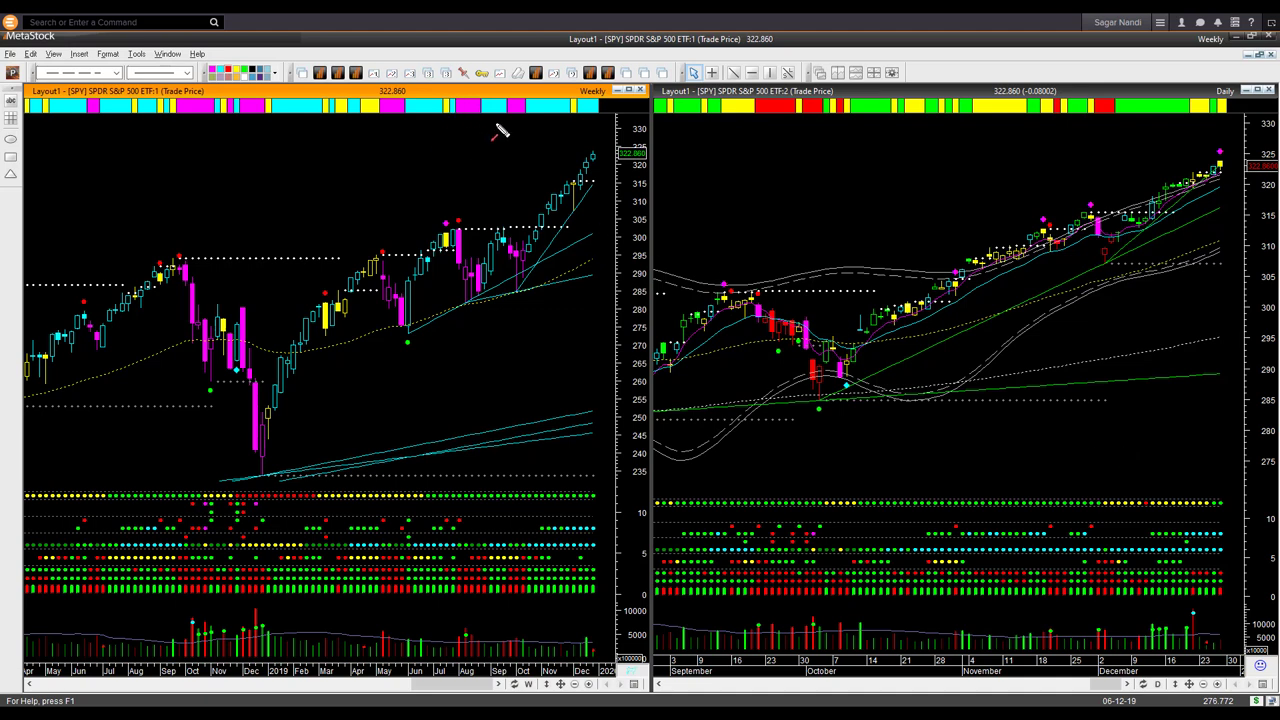
Step: Draw red arrows at the latest weekly SPY candle, the daily upper band and the indicator dots of both charts
{"action": "left_click_drag", "start_coordinate": [537, 124], "coordinate": [590, 158]}
{"action": "left_click_drag", "start_coordinate": [1200, 184], "coordinate": [1244, 171]}
{"action": "left_click_drag", "start_coordinate": [1146, 526], "coordinate": [1228, 526]}
{"action": "left_click_drag", "start_coordinate": [538, 519], "coordinate": [596, 520]}
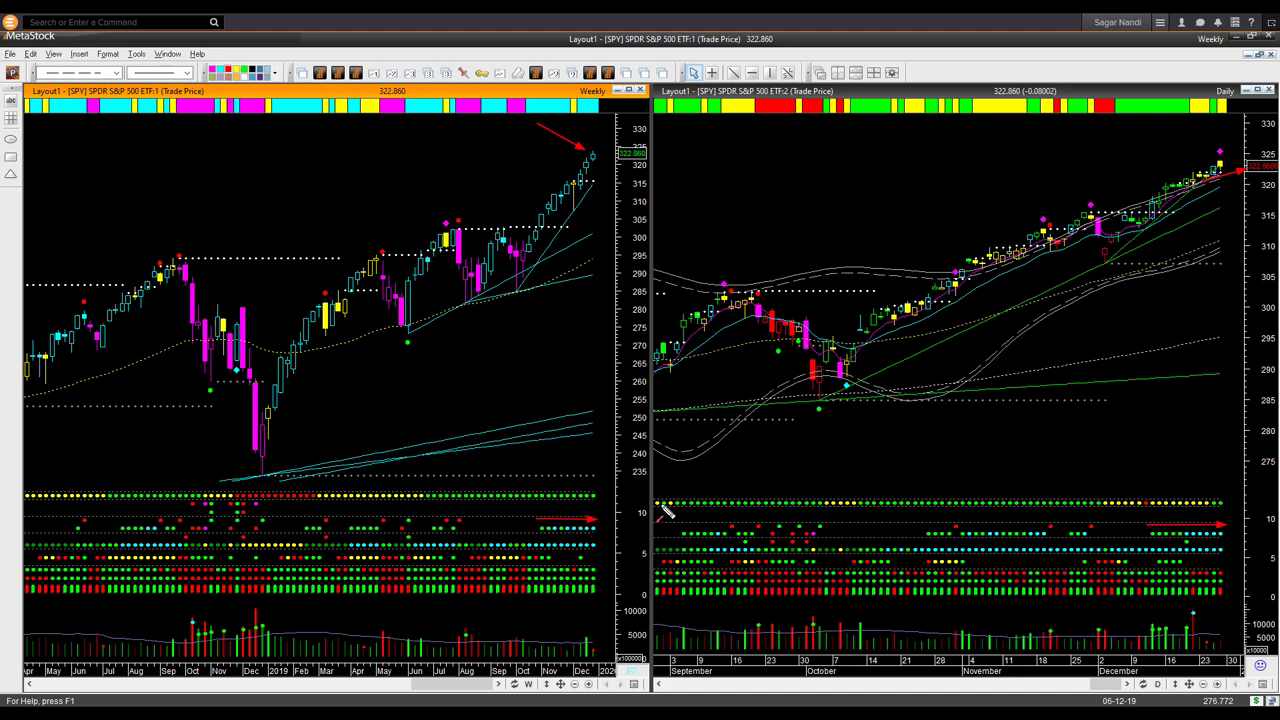
Step: Point an arrow at the diamond above the latest daily SPY candle, clear all arrows, and draw another arrow towards the daily highs
{"action": "left_click_drag", "start_coordinate": [712, 476], "coordinate": [717, 461]}
{"action": "left_click_drag", "start_coordinate": [1157, 124], "coordinate": [1211, 150]}
{"action": "key", "text": "e"}
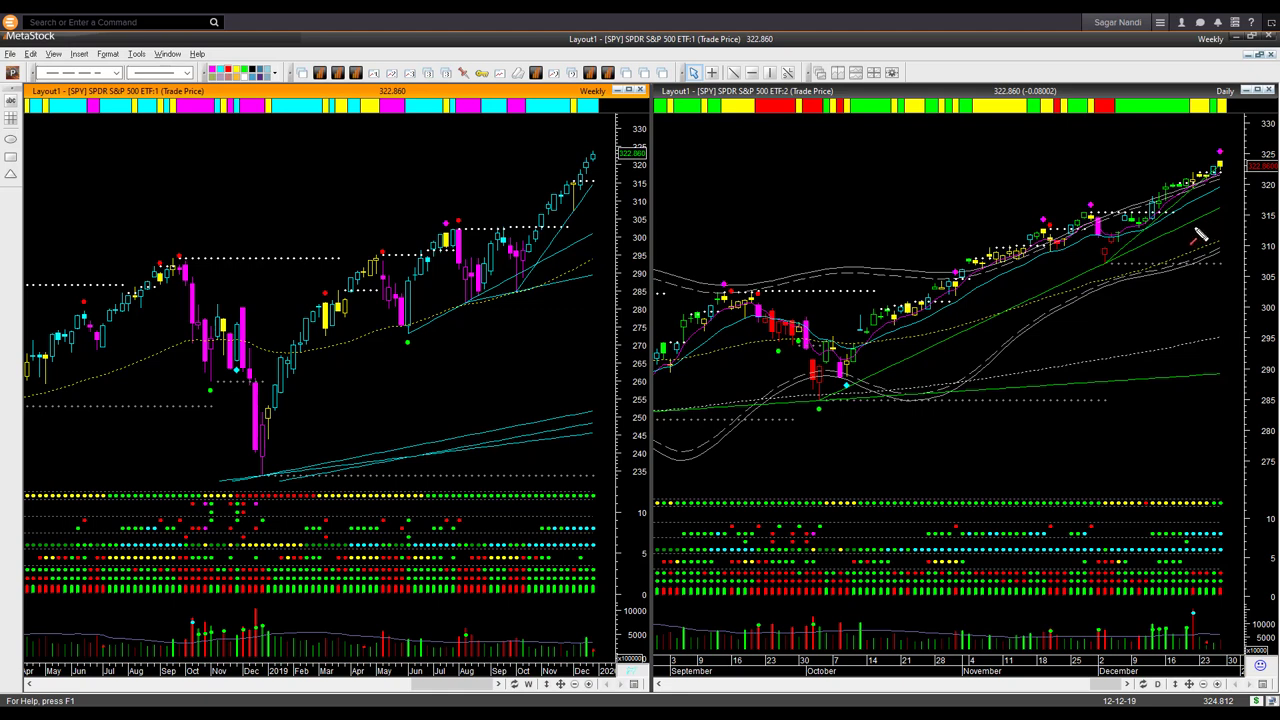
{"action": "mouse_move", "coordinate": [1178, 121]}
{"action": "left_mouse_down"}
{"action": "mouse_move", "coordinate": [1219, 149]}
{"action": "mouse_move", "coordinate": [1180, 169]}
{"action": "left_mouse_up"}
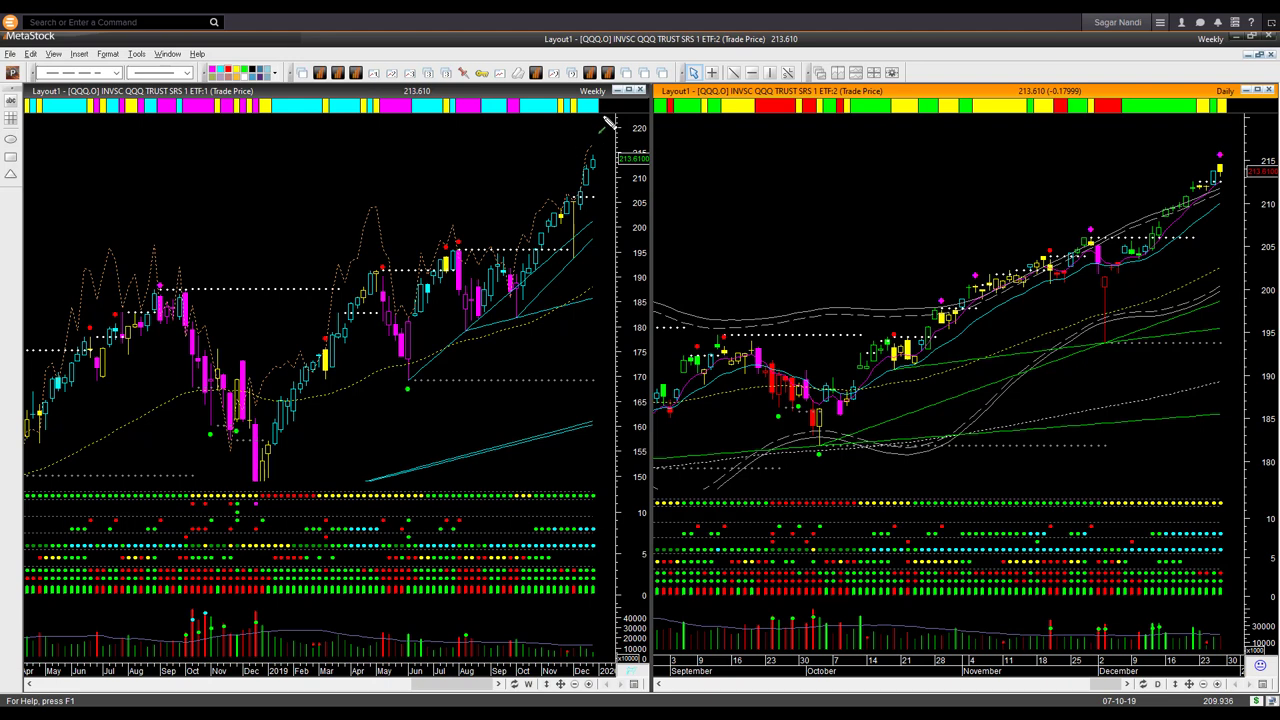
Step: Mark the latest weekly QQQ candles, the daily upper band and diamond, and both charts' indicator dots with green arrows
{"action": "left_click_drag", "start_coordinate": [606, 121], "coordinate": [600, 160]}
{"action": "left_click_drag", "start_coordinate": [573, 180], "coordinate": [585, 146]}
{"action": "left_click_drag", "start_coordinate": [1196, 206], "coordinate": [1253, 187]}
{"action": "left_click_drag", "start_coordinate": [1152, 521], "coordinate": [1222, 520]}
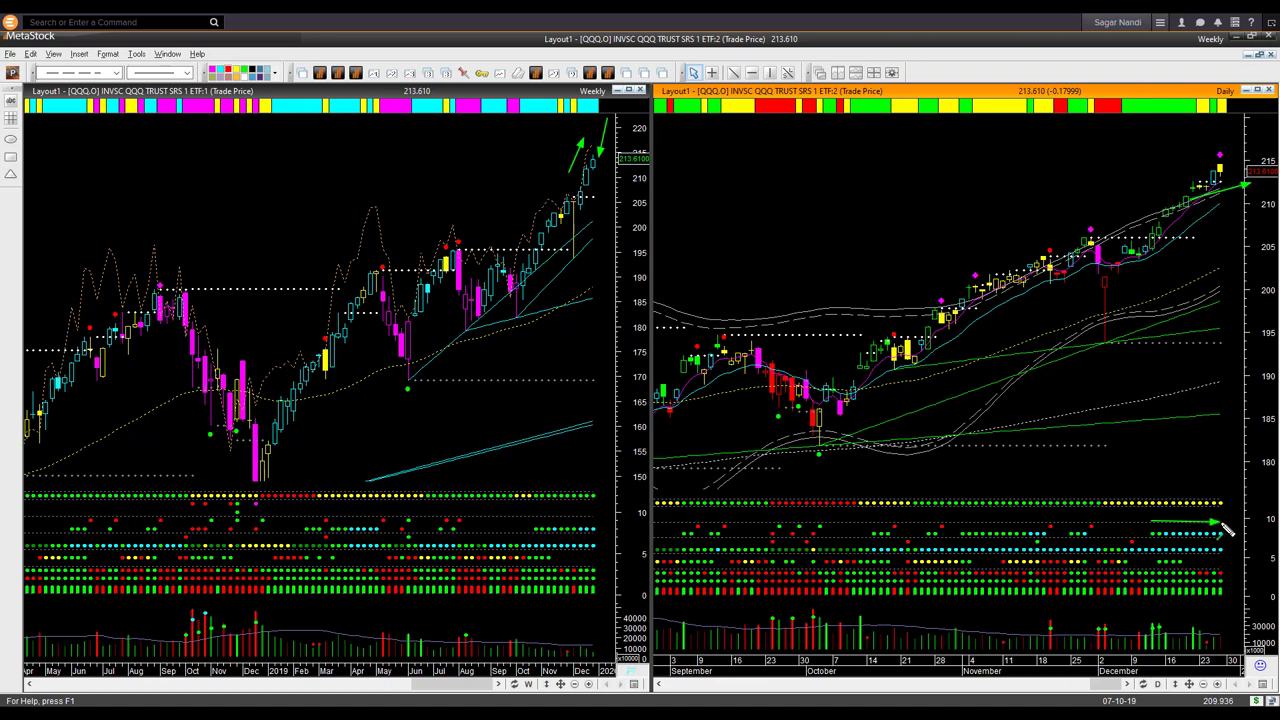
{"action": "left_click_drag", "start_coordinate": [531, 519], "coordinate": [598, 517]}
{"action": "left_click_drag", "start_coordinate": [1180, 129], "coordinate": [1209, 144]}
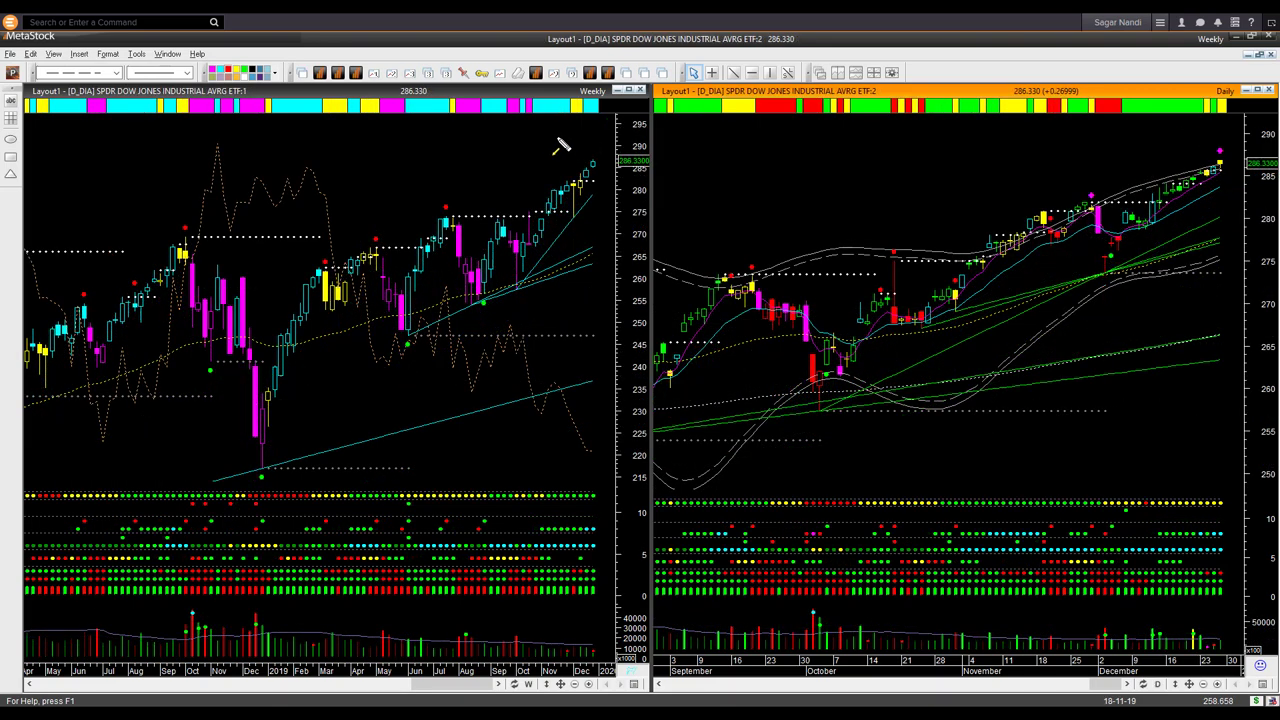
Step: Point yellow arrows at the latest weekly Dow Jones ETF candle and along the falling relative performance line
{"action": "left_click_drag", "start_coordinate": [553, 131], "coordinate": [590, 158]}
{"action": "left_click_drag", "start_coordinate": [619, 188], "coordinate": [600, 170]}
{"action": "left_click_drag", "start_coordinate": [562, 362], "coordinate": [594, 447]}
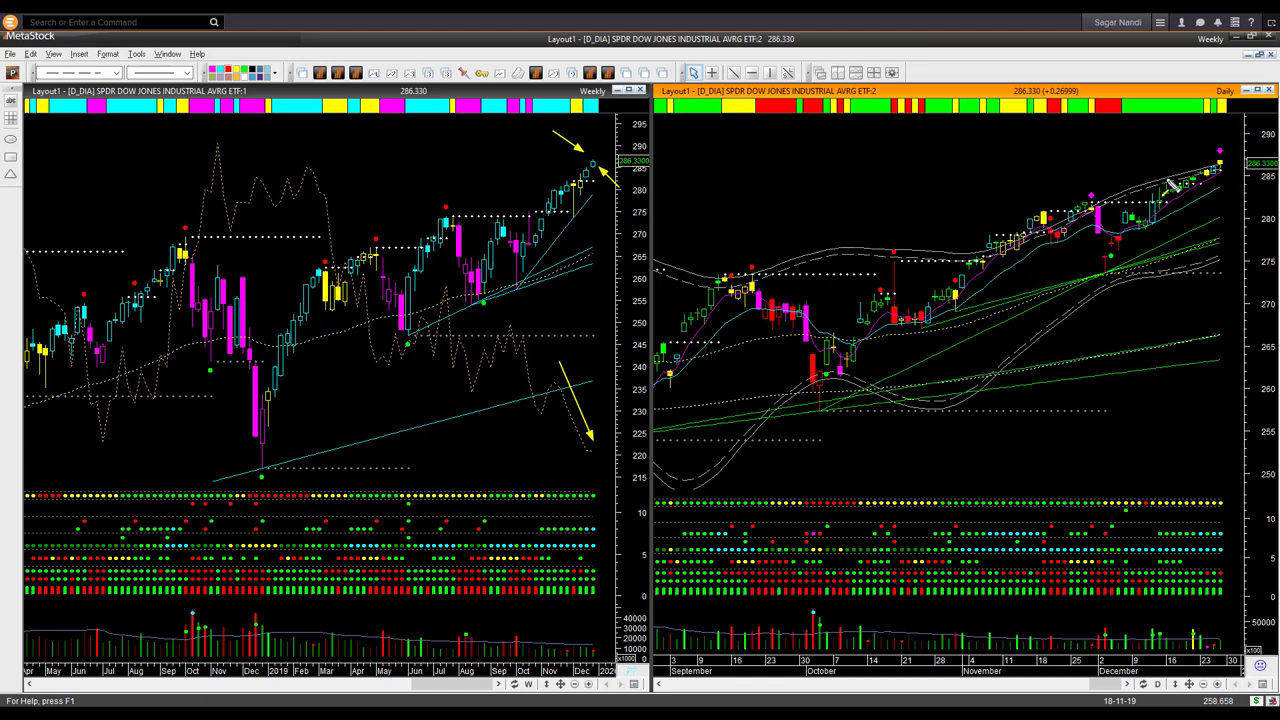
Step: Draw yellow arrows along the daily Dow Jones ETF's upper band, at both charts' indicator dots and at the daily diamond
{"action": "left_click_drag", "start_coordinate": [1164, 183], "coordinate": [1213, 173]}
{"action": "left_click_drag", "start_coordinate": [1152, 521], "coordinate": [1222, 521]}
{"action": "left_click_drag", "start_coordinate": [540, 522], "coordinate": [594, 522]}
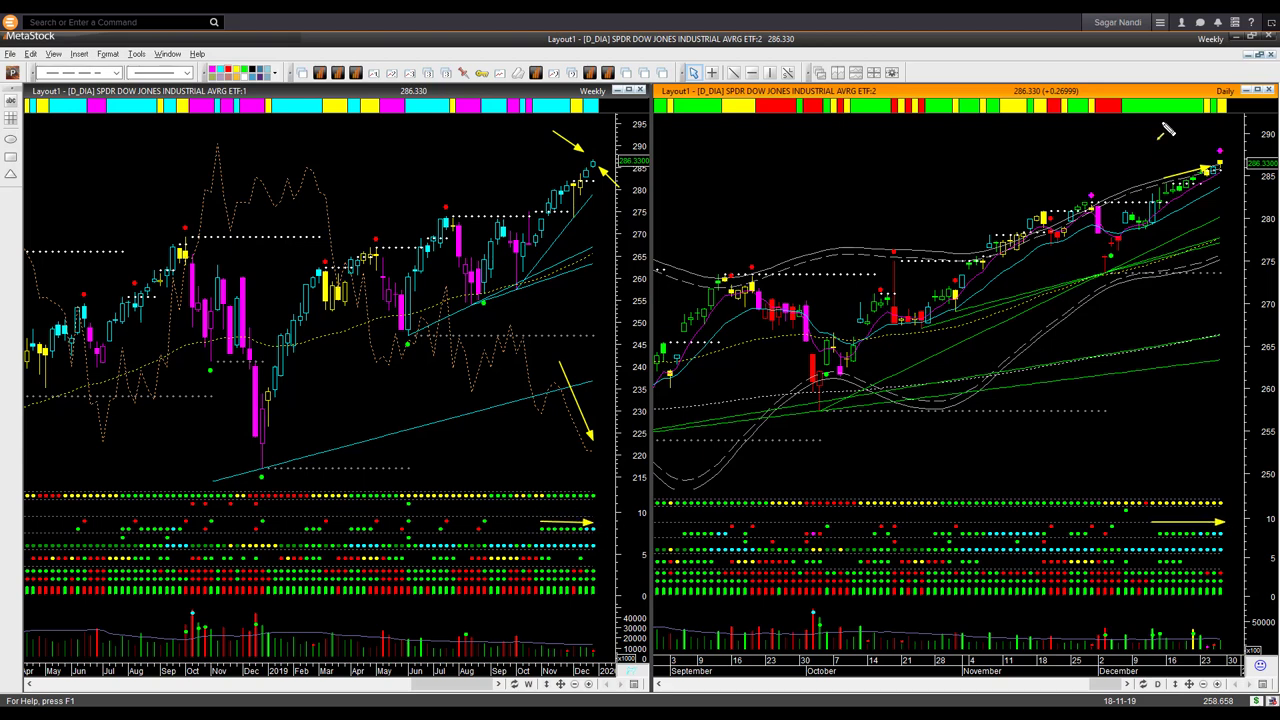
{"action": "left_click_drag", "start_coordinate": [1162, 124], "coordinate": [1212, 142]}
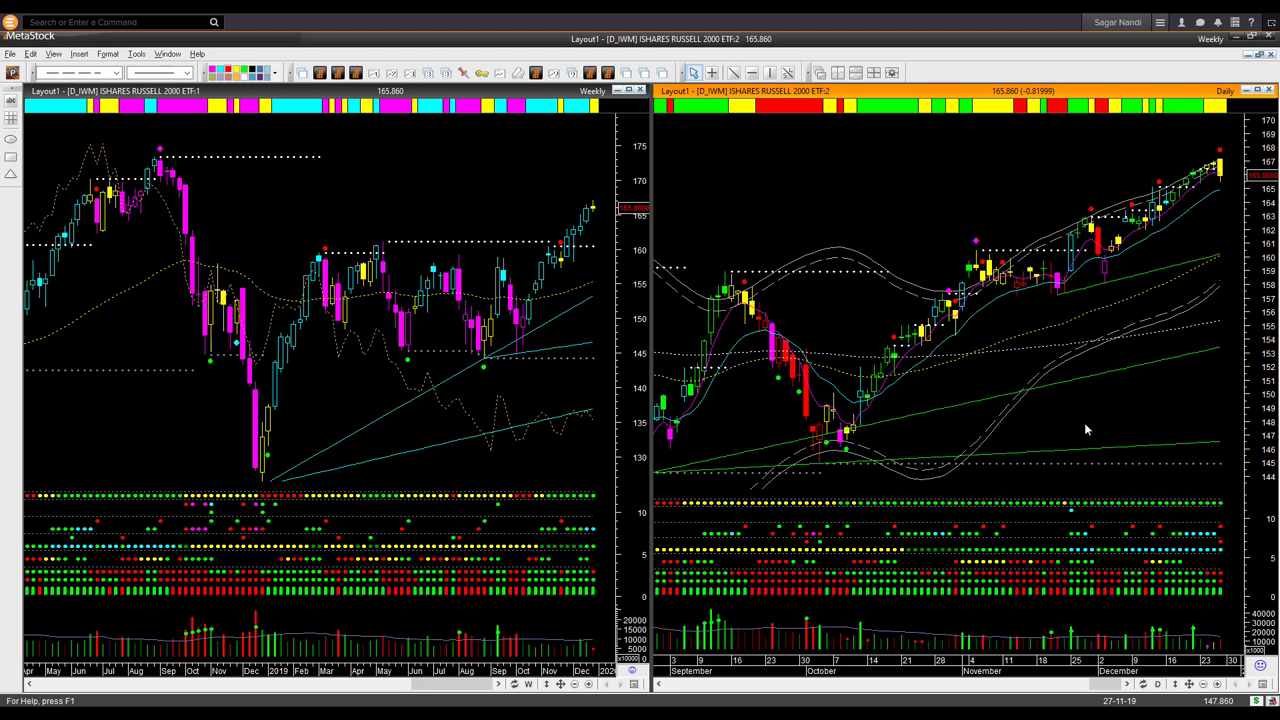
Step: Point red arrows at the Russell 2000 ETF's latest weekly candle, its latest daily candles and marker, and the daily indicator dots
{"action": "left_click_drag", "start_coordinate": [553, 158], "coordinate": [590, 193]}
{"action": "left_click_drag", "start_coordinate": [614, 180], "coordinate": [601, 197]}
{"action": "left_click_drag", "start_coordinate": [1186, 182], "coordinate": [1214, 167]}
{"action": "left_click_drag", "start_coordinate": [1155, 125], "coordinate": [1215, 148]}
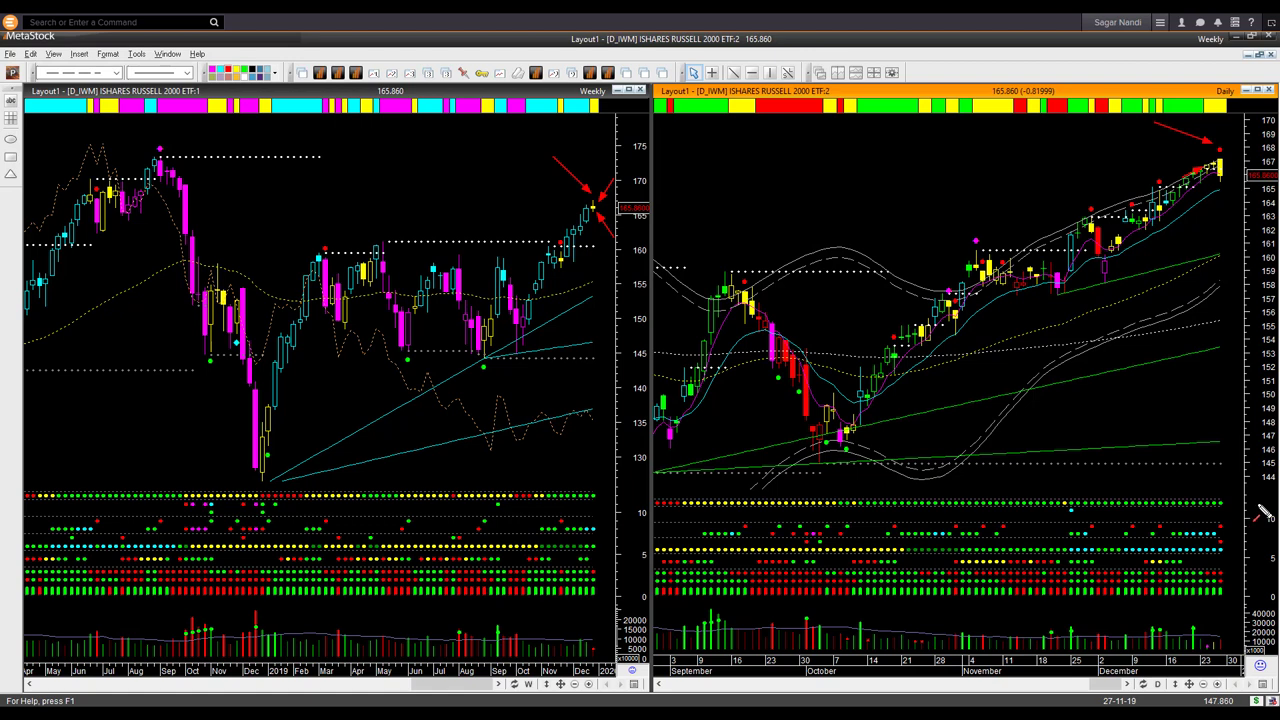
{"action": "left_click_drag", "start_coordinate": [1258, 516], "coordinate": [1228, 549]}
{"action": "mouse_move", "coordinate": [1258, 534]}
{"action": "left_mouse_down"}
{"action": "mouse_move", "coordinate": [1228, 549]}
{"action": "mouse_move", "coordinate": [1238, 578]}
{"action": "left_mouse_up"}
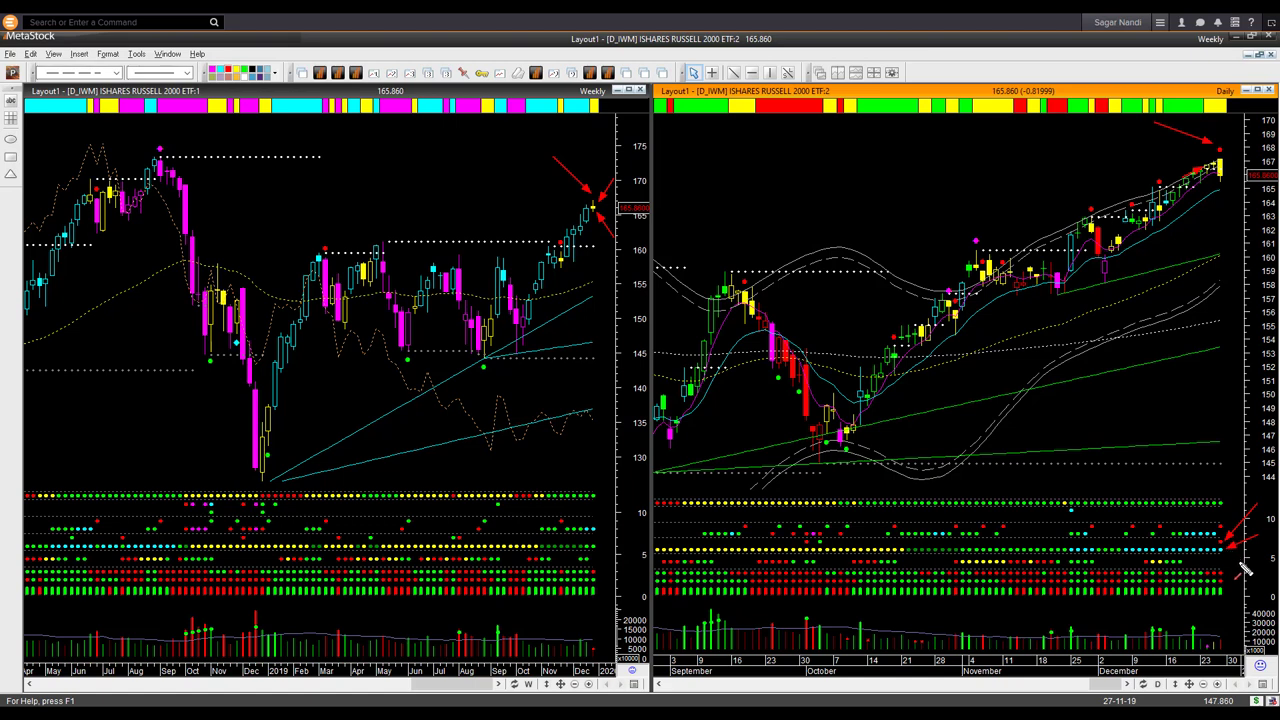